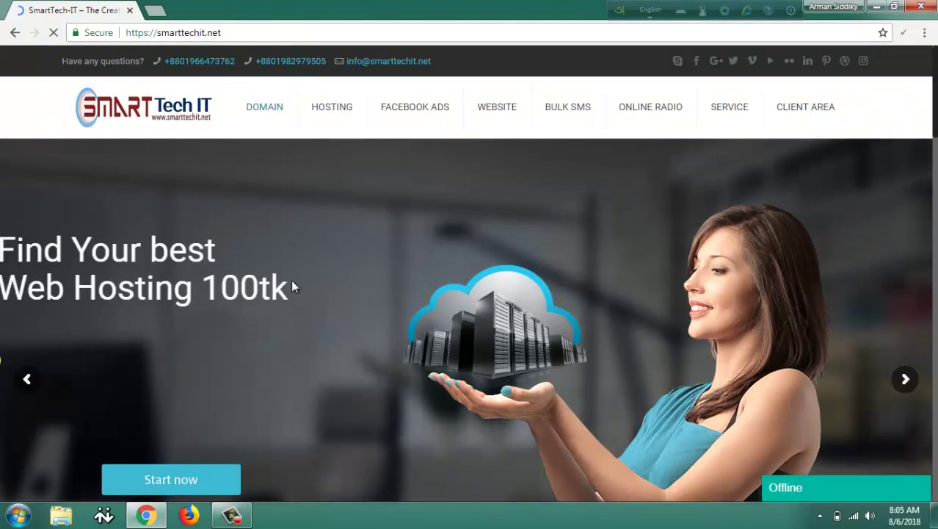
# Scroll down through the SmartTech IT homepage and back up to the top.
pyautogui.scroll(-5, 290, 294)
pyautogui.scroll(-4, 290, 295)
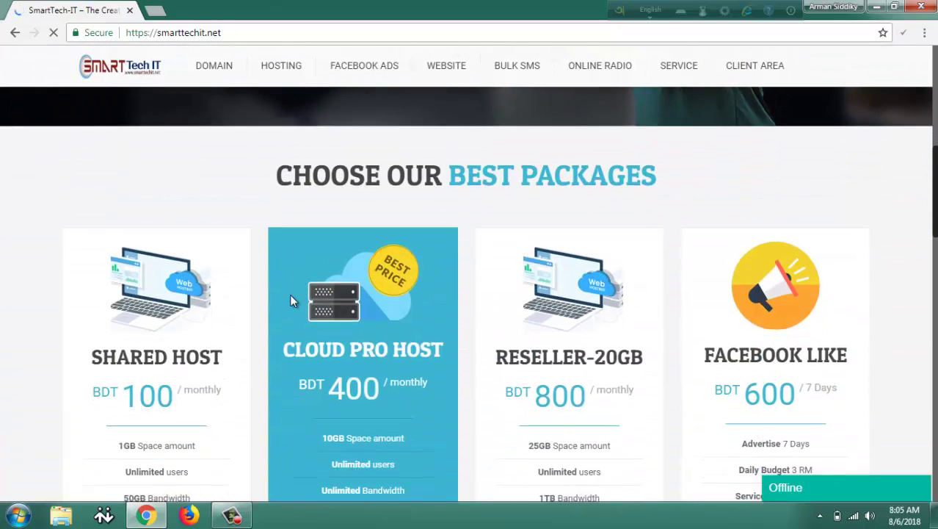
pyautogui.scroll(-5, 289, 301)
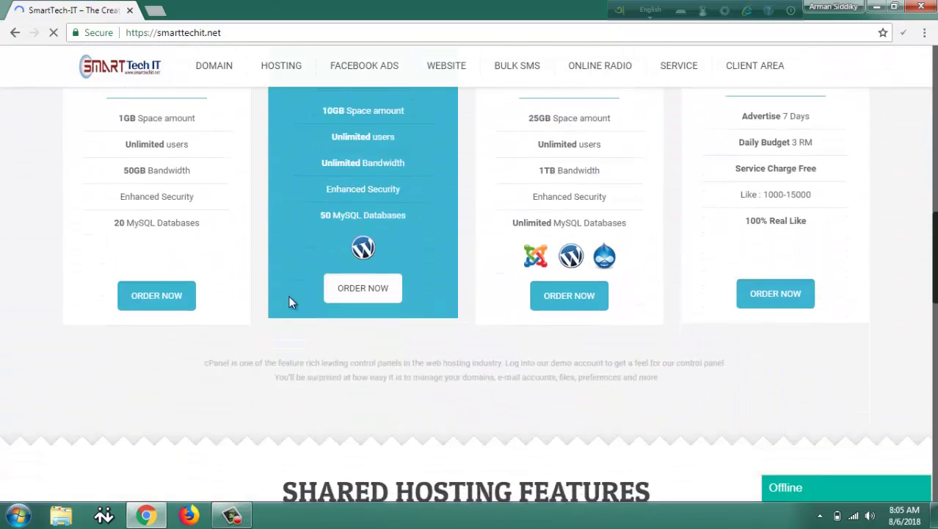
pyautogui.scroll(-3, 289, 305)
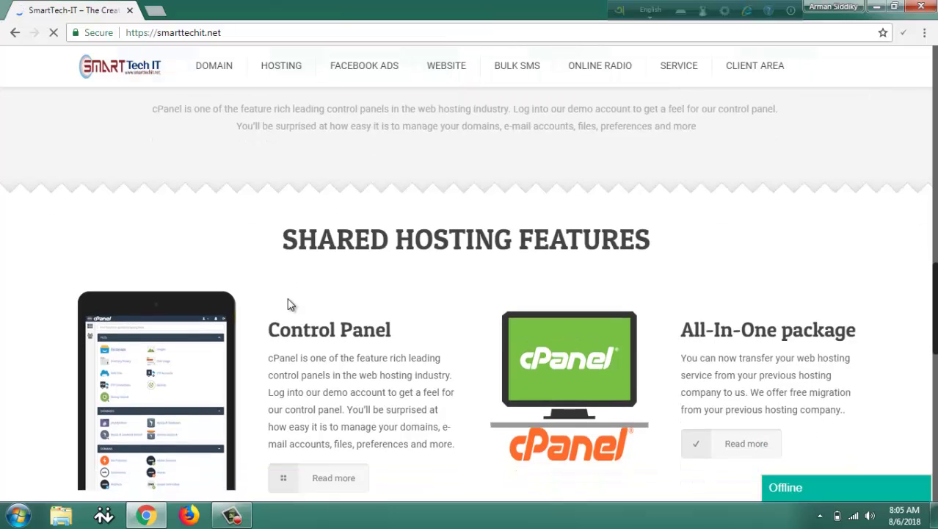
pyautogui.scroll(-2, 291, 305)
pyautogui.scroll(-5, 291, 304)
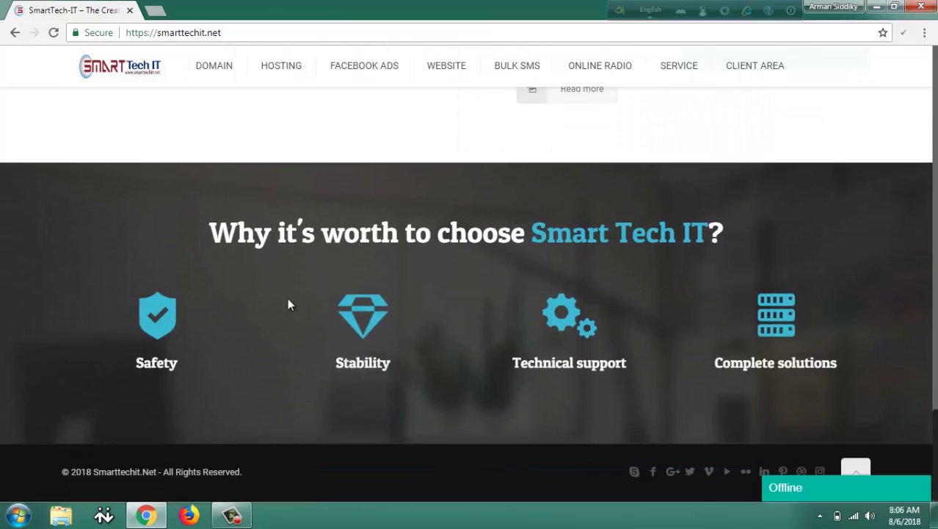
pyautogui.scroll(10, 288, 301)
pyautogui.scroll(12, 290, 304)
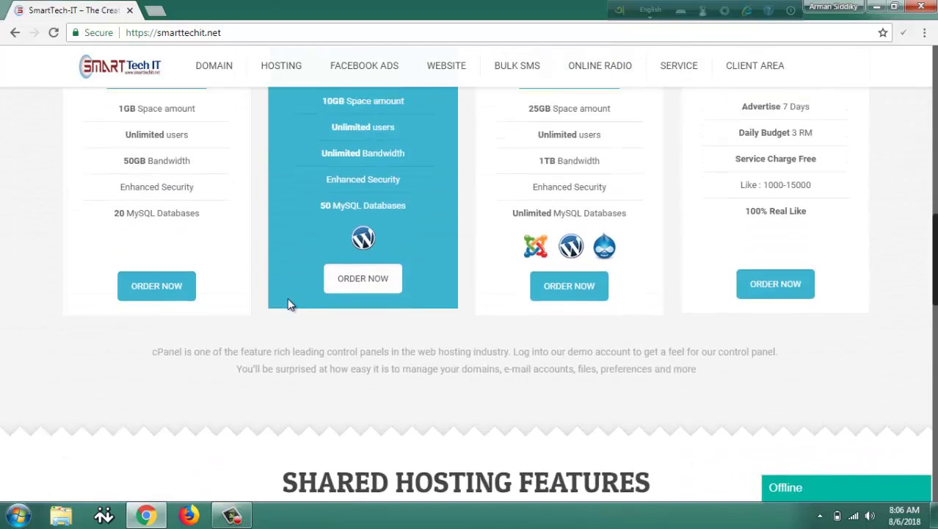
pyautogui.scroll(2, 287, 304)
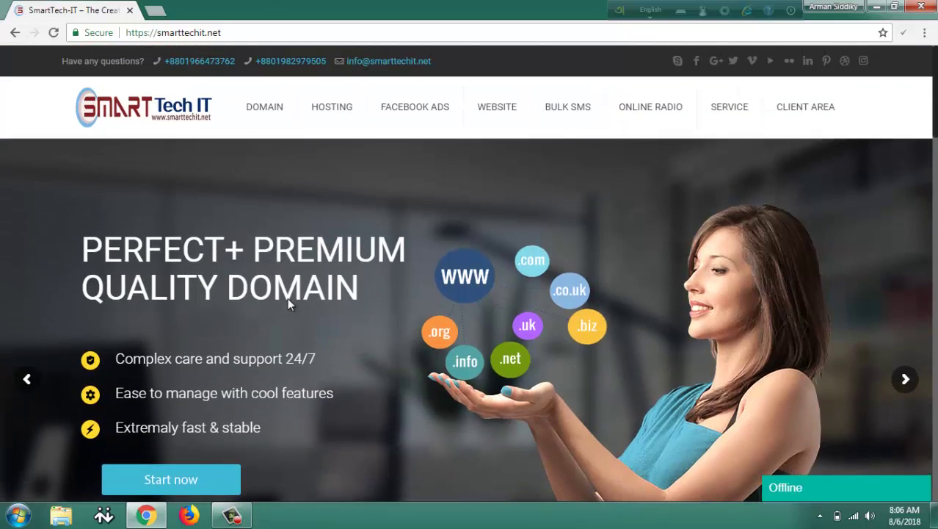
# Browse each top navigation menu's services, finishing on the FACEBOOK ADS dropdown.
pyautogui.moveTo(261, 119)
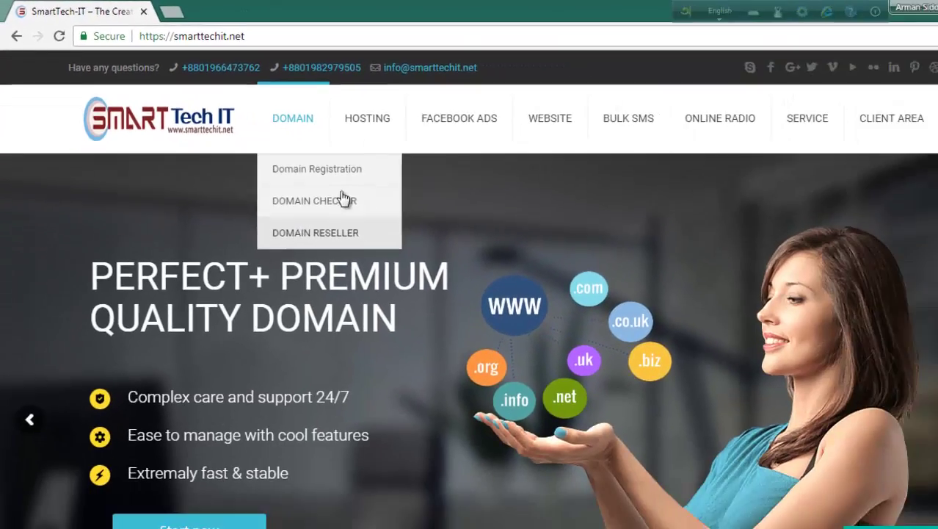
pyautogui.moveTo(513, 181)
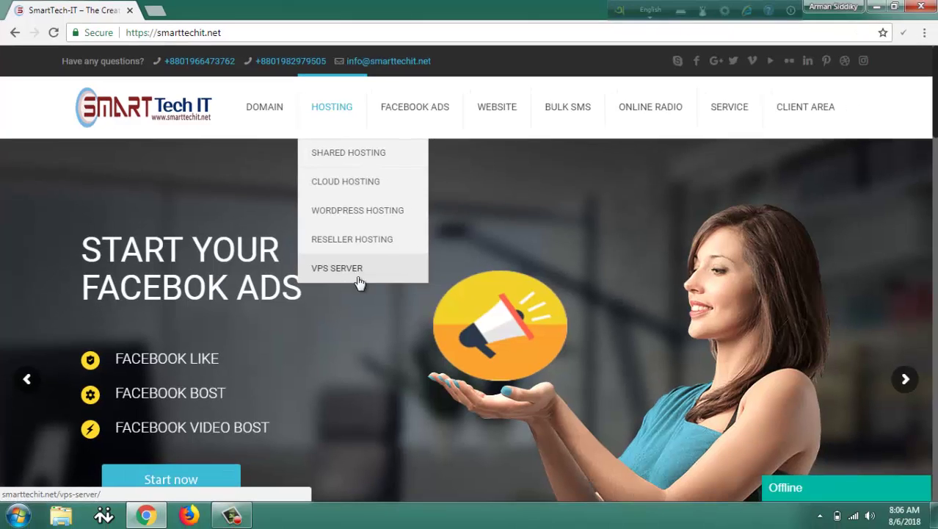
pyautogui.moveTo(510, 151)
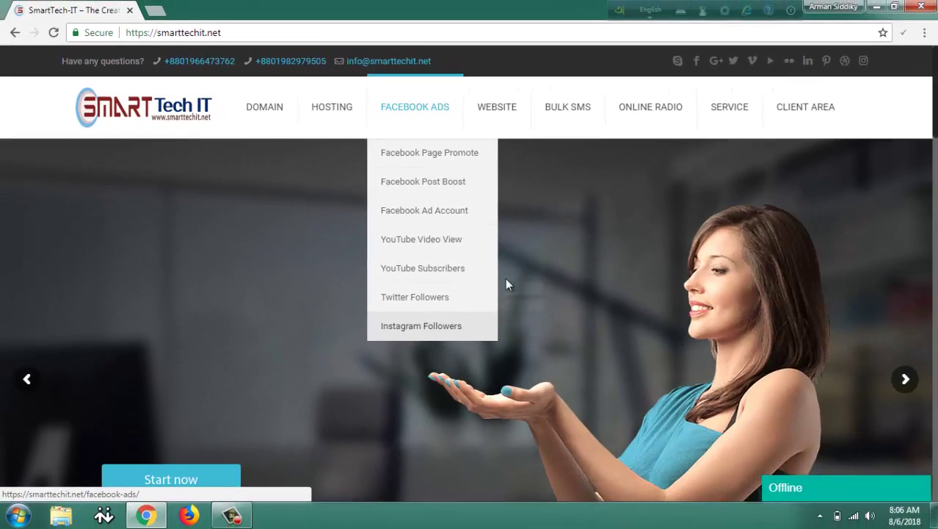
pyautogui.moveTo(578, 119)
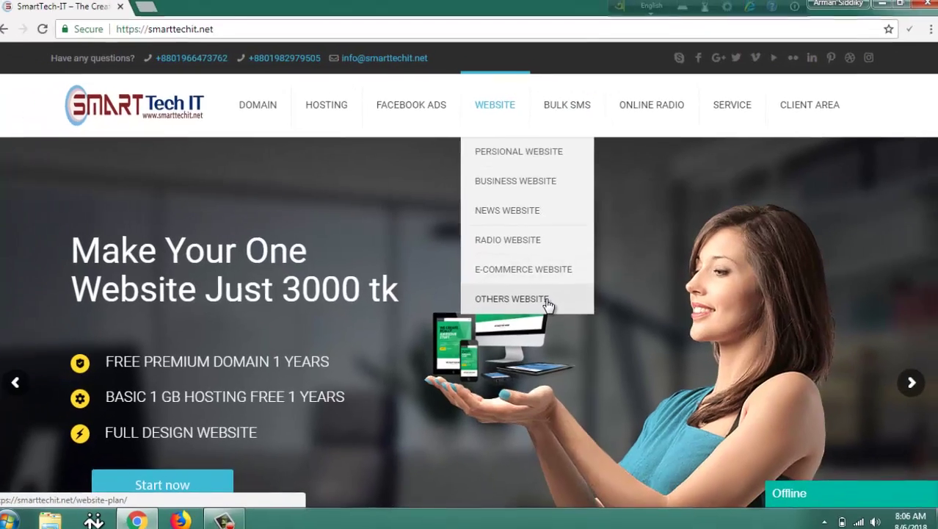
pyautogui.moveTo(565, 120)
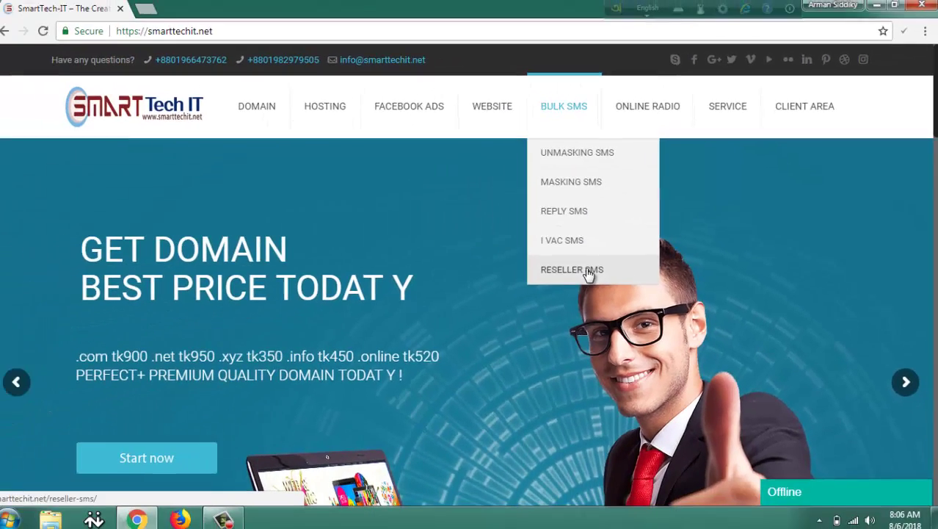
pyautogui.moveTo(564, 97)
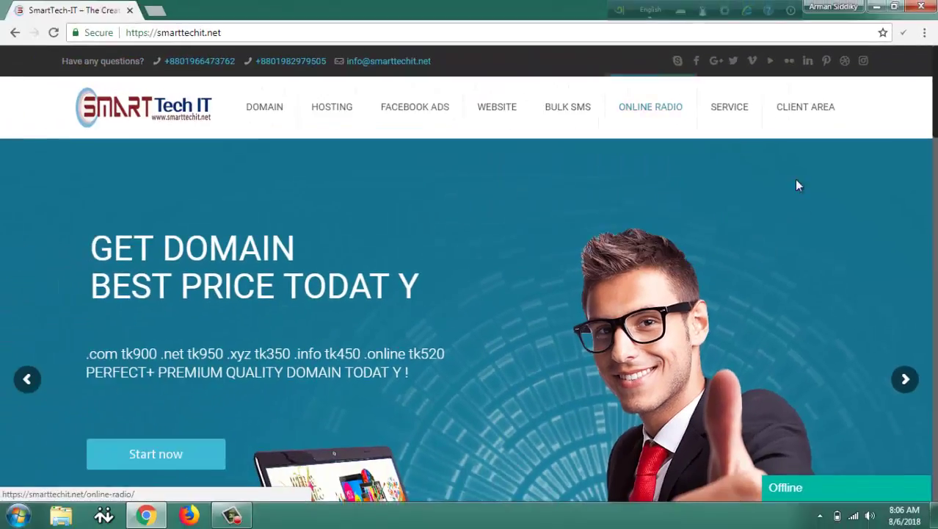
pyautogui.moveTo(731, 112)
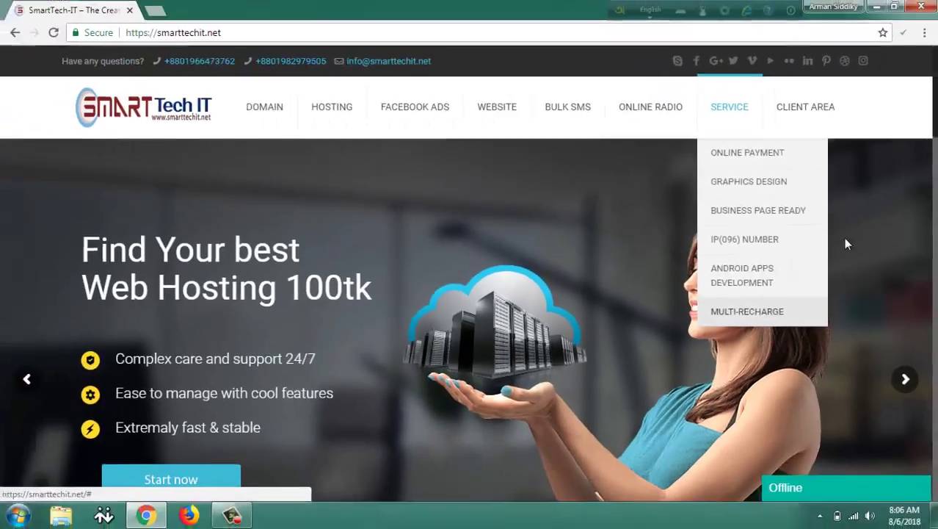
pyautogui.moveTo(743, 88)
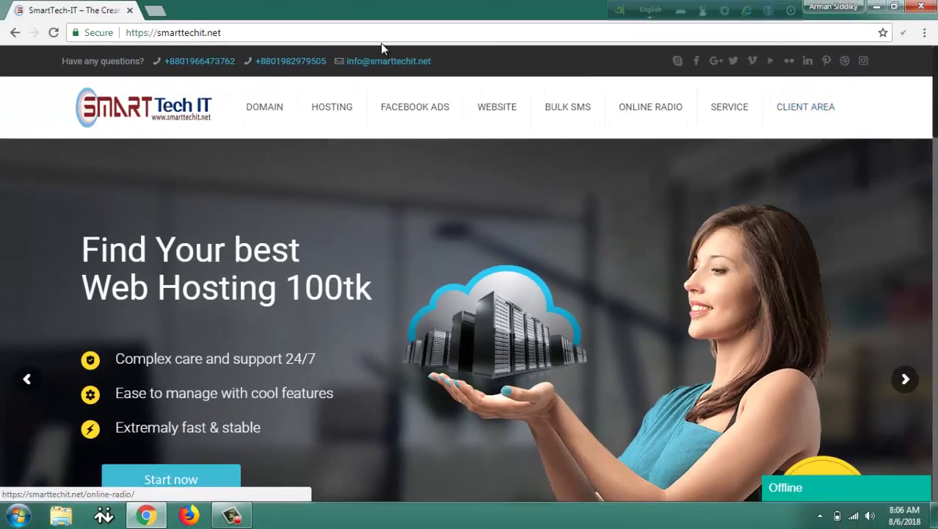
pyautogui.moveTo(186, 93)
pyautogui.moveTo(395, 108)
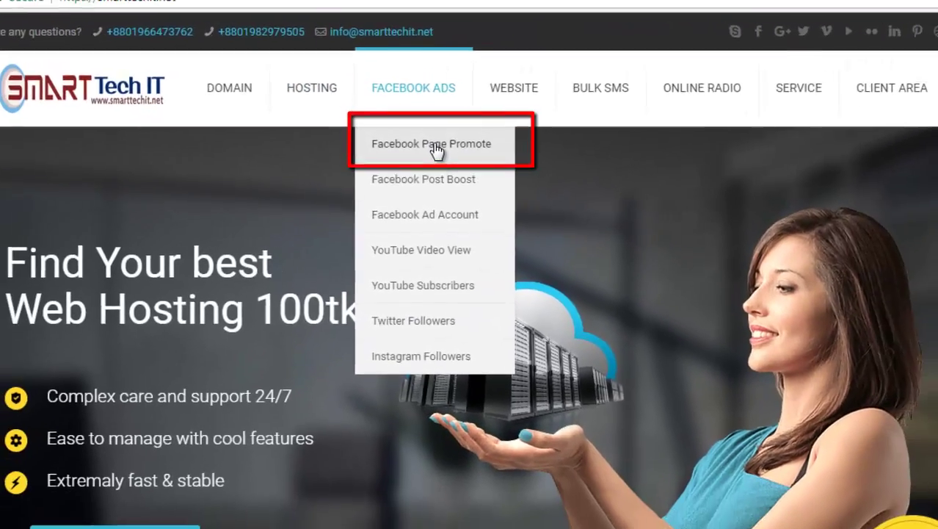
# Open Facebook Page Promote and scroll to the Facebook Like and Post Boost plan cards.
pyautogui.click(441, 147)
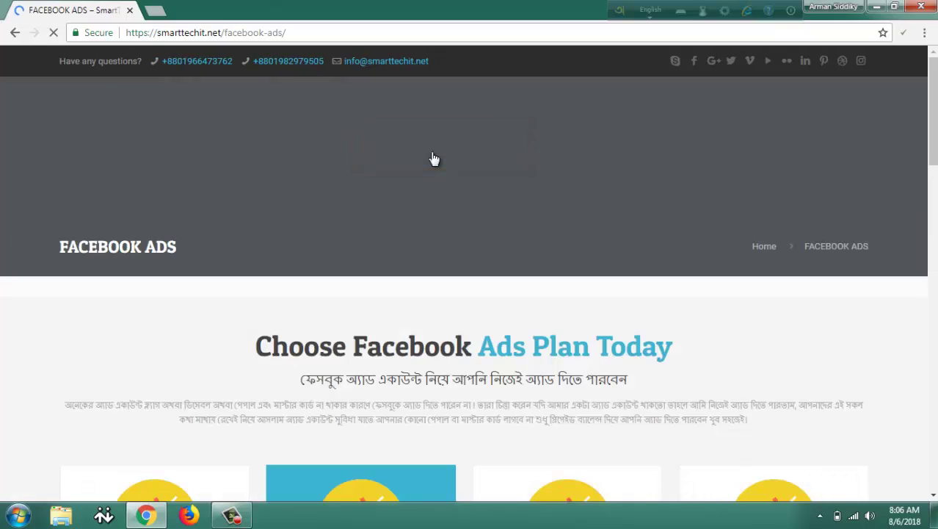
pyautogui.scroll(-5, 432, 160)
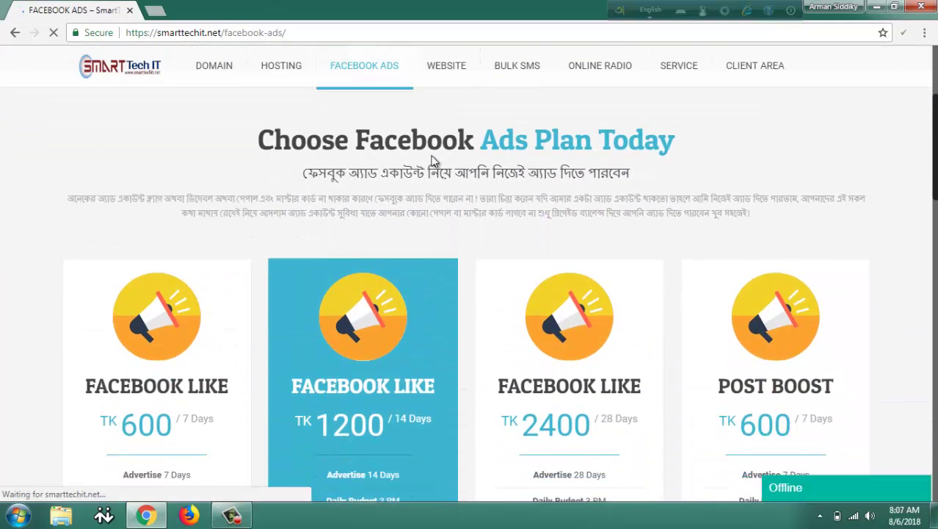
pyautogui.scroll(-3, 431, 158)
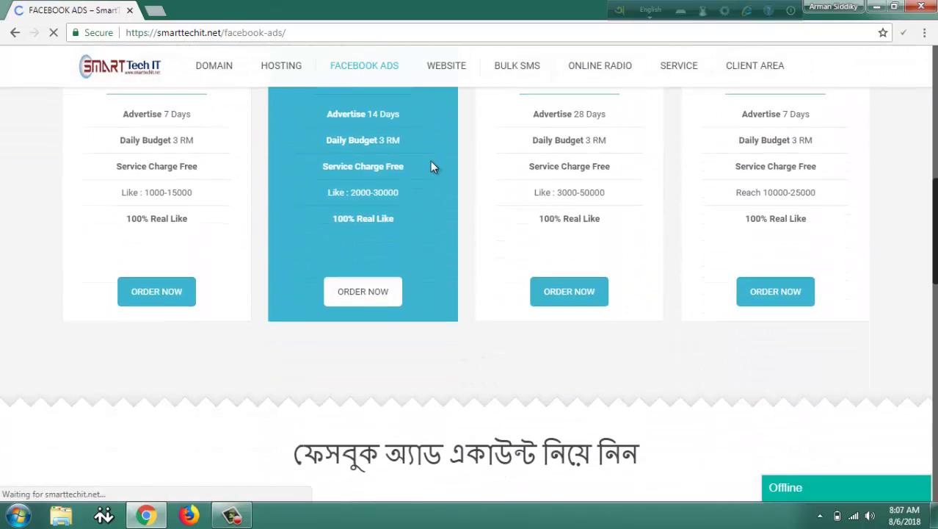
pyautogui.scroll(1, 431, 275)
pyautogui.scroll(4, 429, 270)
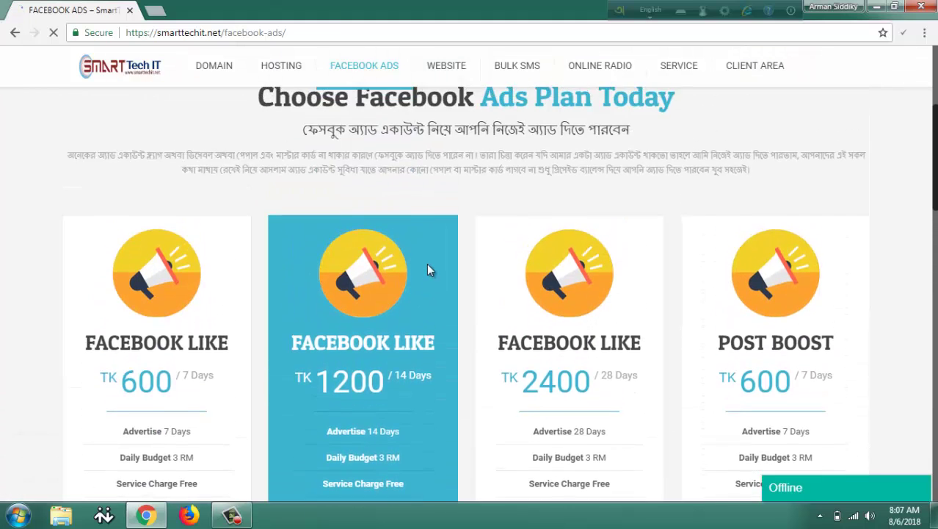
pyautogui.scroll(-2, 427, 266)
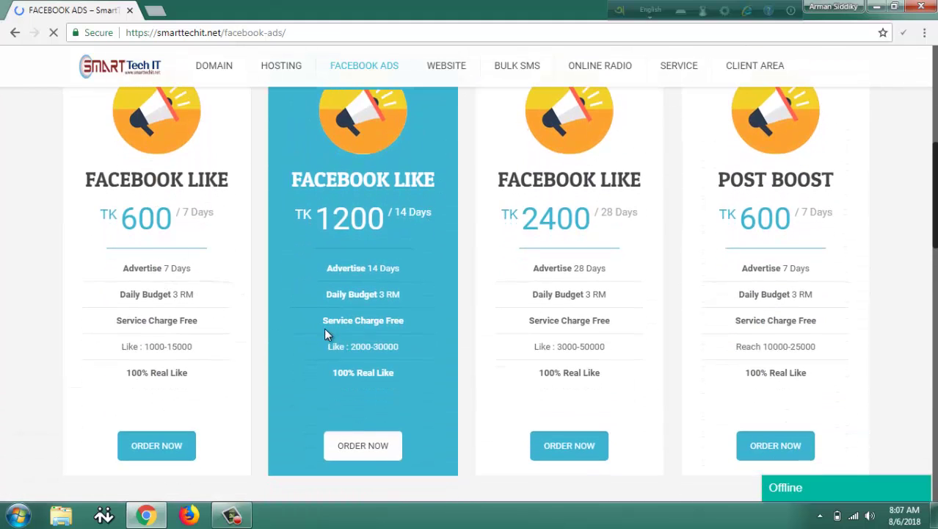
pyautogui.scroll(-1, 324, 328)
pyautogui.scroll(1, 332, 361)
# Order the 7-day TK 600 Facebook Like plan.
pyautogui.click(148, 447)
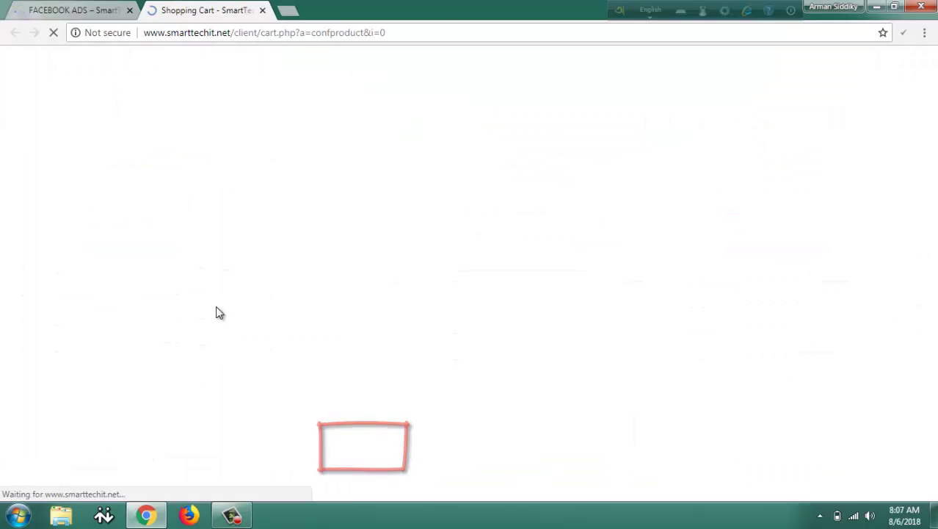
pyautogui.scroll(-1, 211, 305)
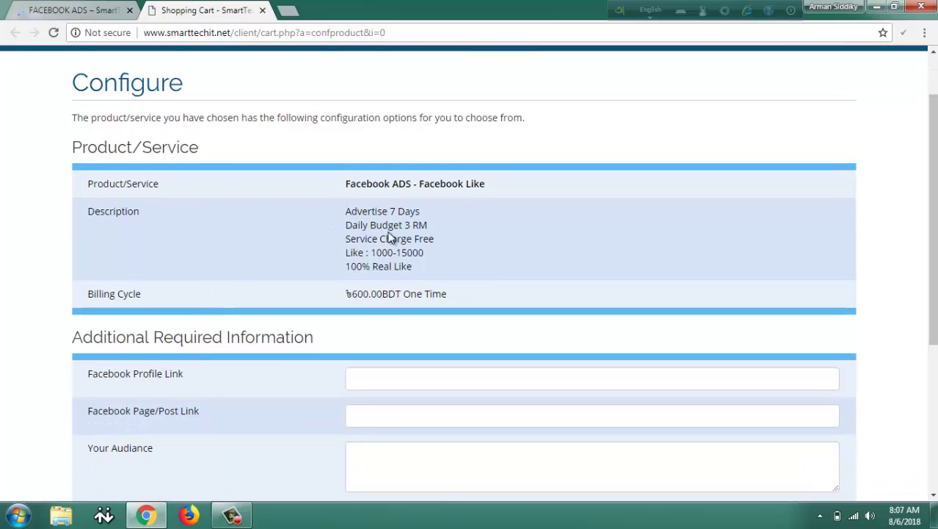
pyautogui.scroll(-1, 413, 288)
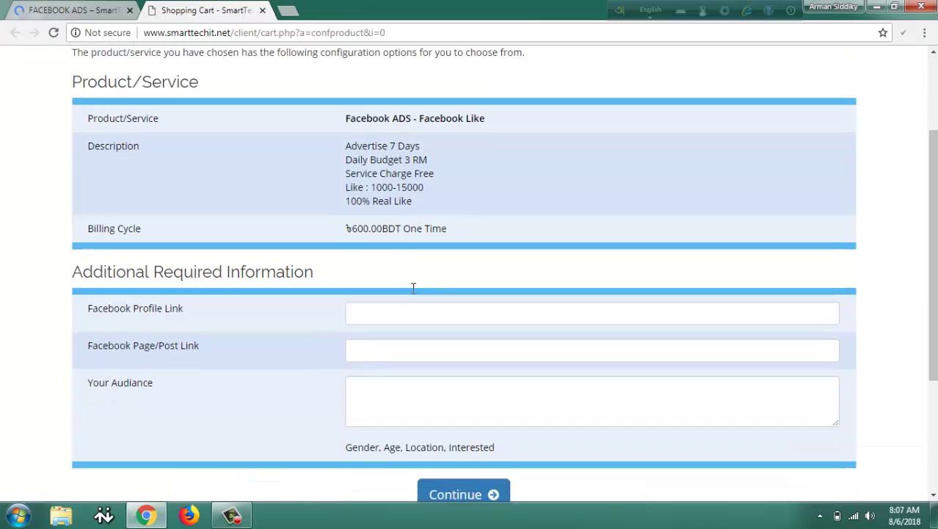
# Enter the Facebook profile link and the corrected page/post link, then begin the audience field.
pyautogui.click(351, 309)
pyautogui.write('www.')
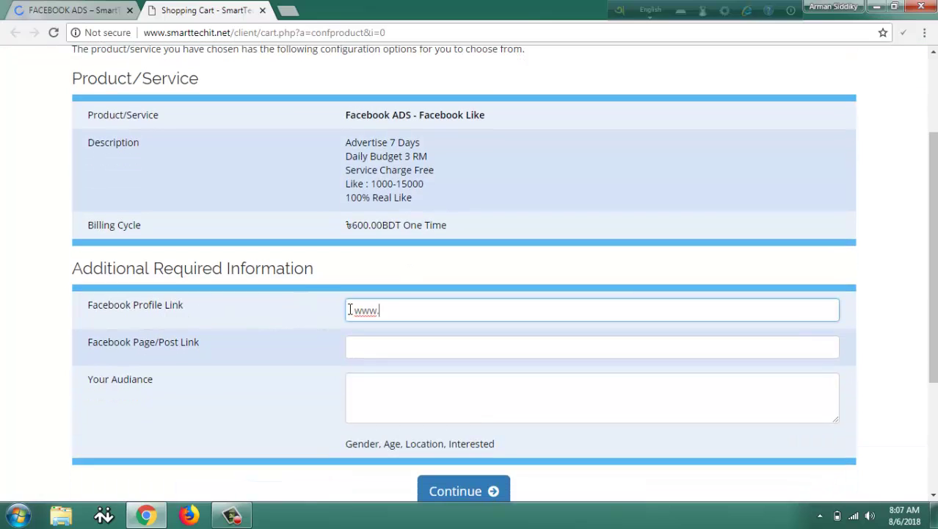
pyautogui.write('facebook.com/AdsAr')
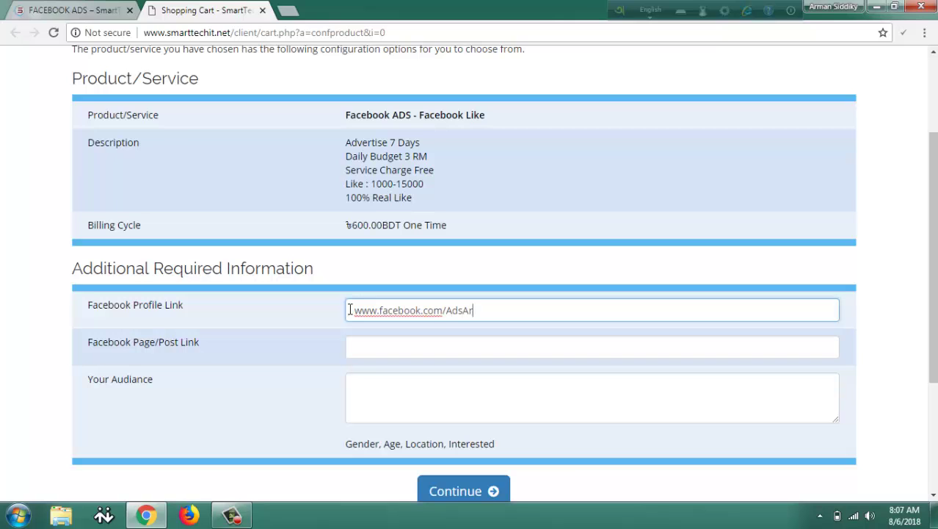
pyautogui.write('man')
pyautogui.click(375, 354)
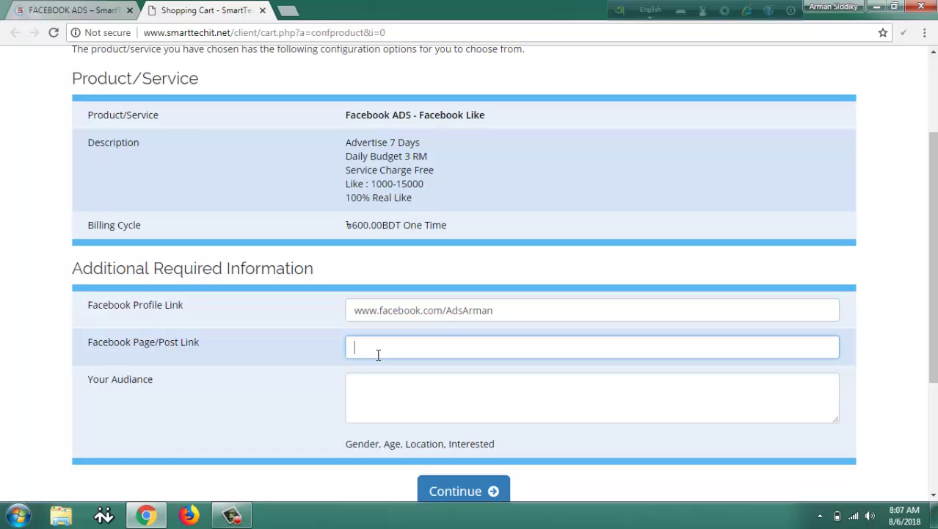
pyautogui.write('Facebook.com/post/100002')
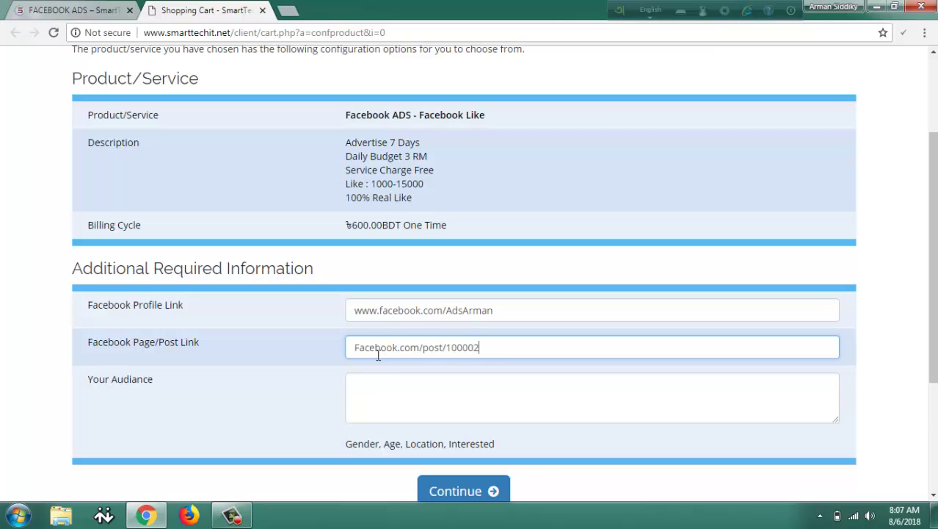
pyautogui.write('u36r2r')
pyautogui.press('BackSpace')
pyautogui.press('BackSpace')
pyautogui.press('BackSpace')
pyautogui.write('9938373736')
pyautogui.click(418, 401)
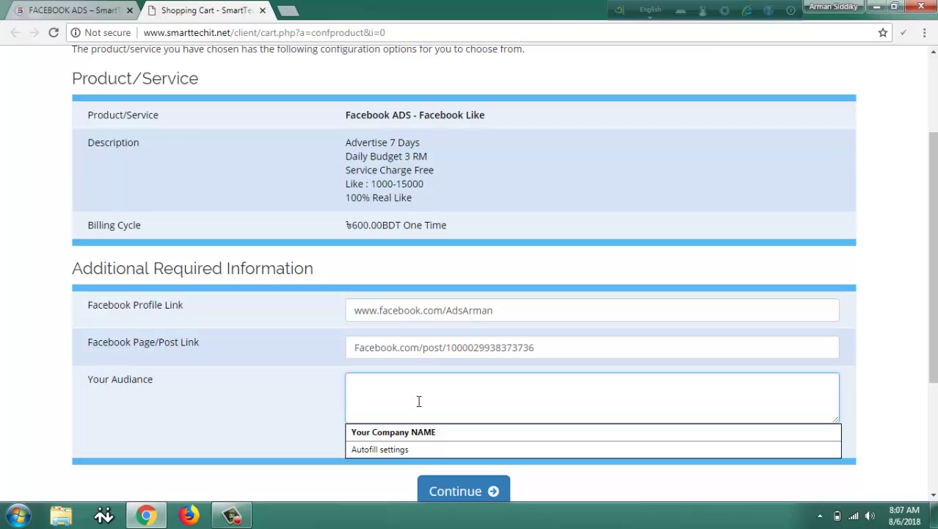
pyautogui.write('G')
# Describe the audience as male and female, age 18-65, location Dhaka all, interested in Students.
pyautogui.click(384, 387)
pyautogui.write('ender')
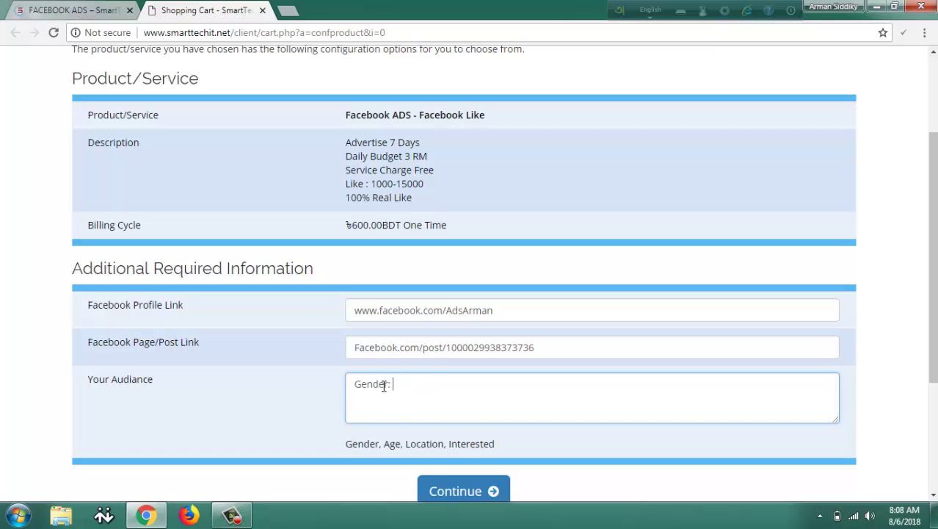
pyautogui.write(': Male &  femaile ')
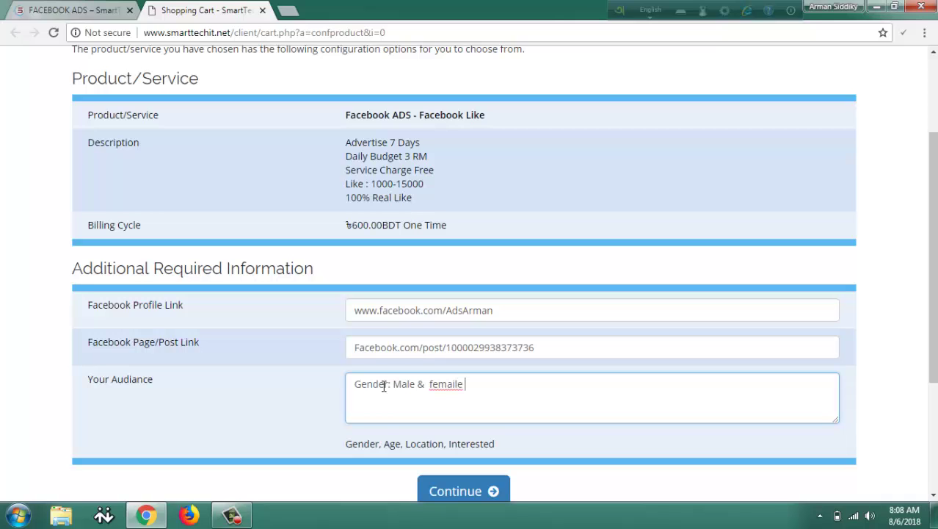
pyautogui.write('both')
pyautogui.write('ge')
pyautogui.write(': 18-65')
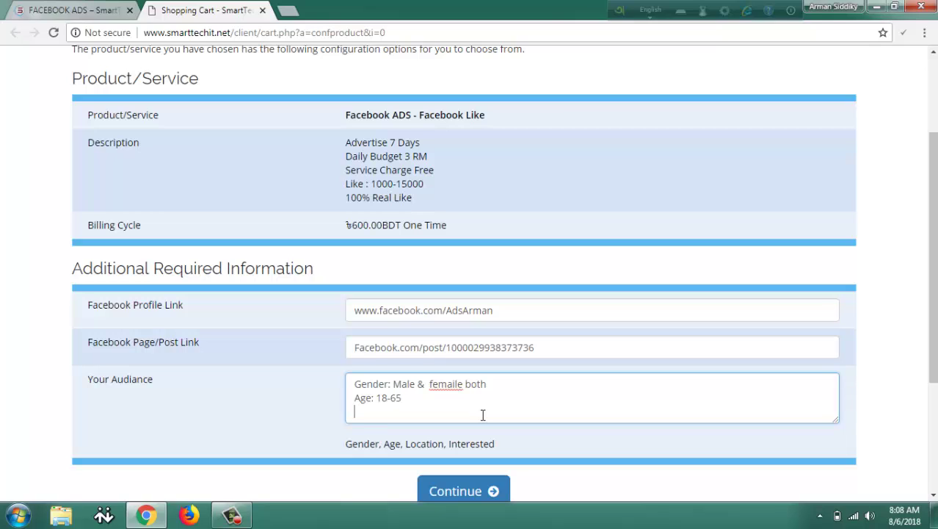
pyautogui.write('Location: Dha')
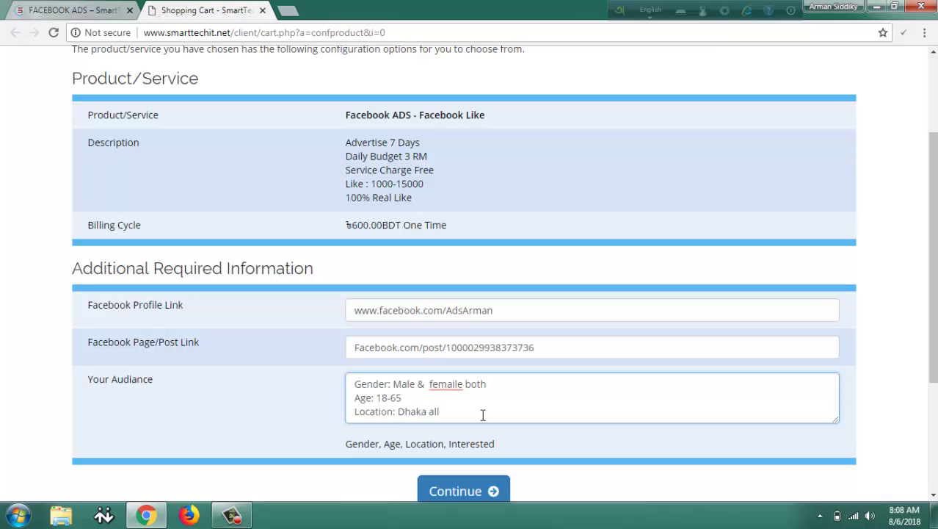
pyautogui.write('ka all')
pyautogui.press('Return')
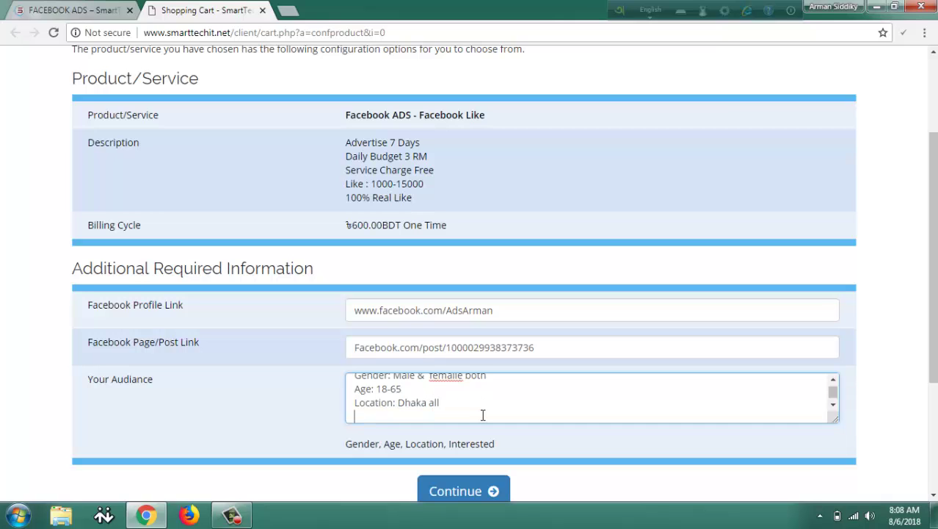
pyautogui.write('Interested')
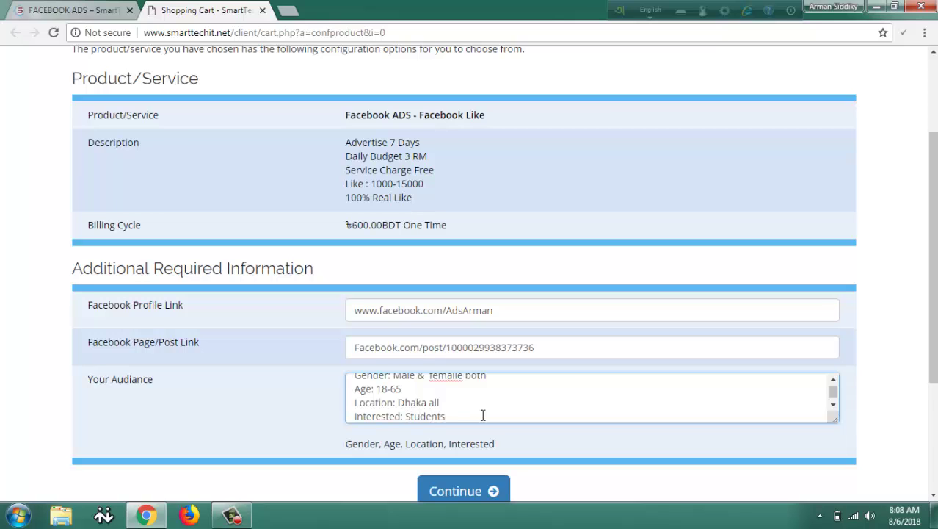
pyautogui.write(': Students')
pyautogui.scroll(1, 482, 416)
pyautogui.scroll(-1, 485, 460)
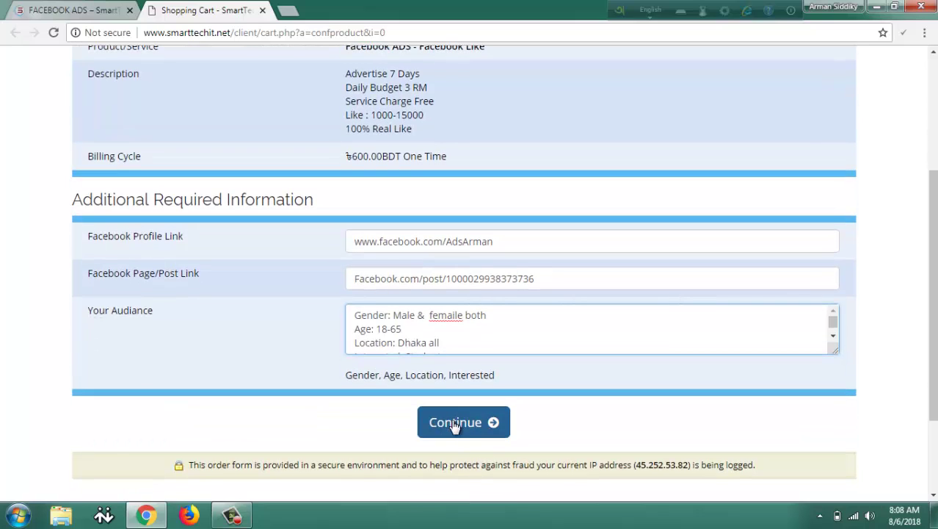
# Add the order to the cart, go to checkout, and fill in first and last name.
pyautogui.click(455, 424)
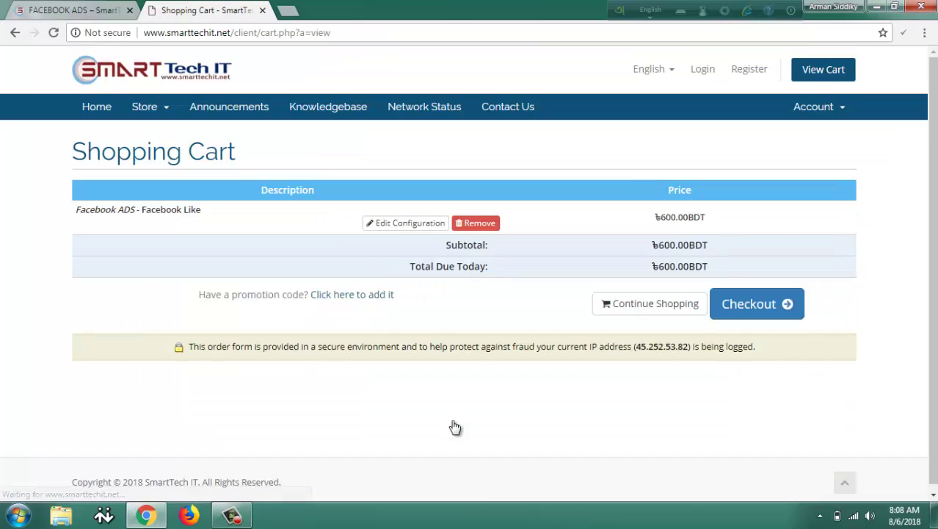
pyautogui.click(759, 310)
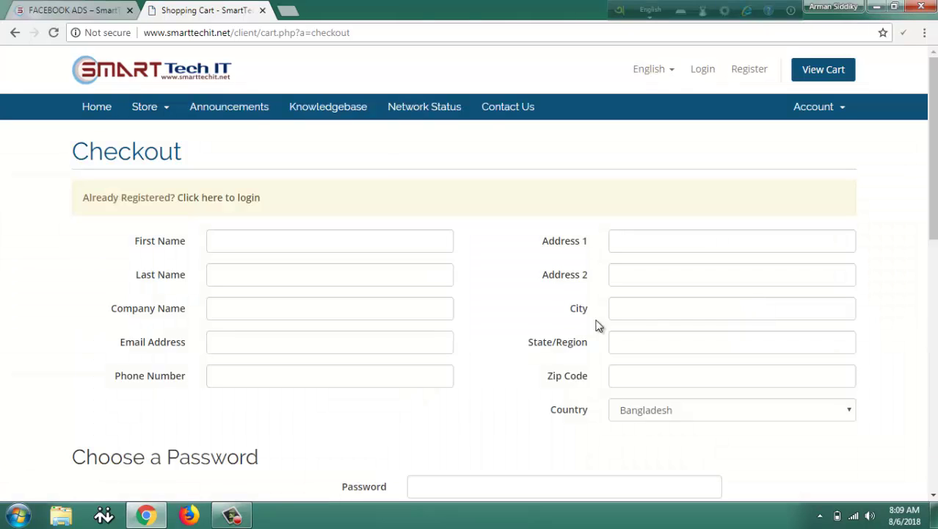
pyautogui.click(402, 242)
pyautogui.click(350, 238)
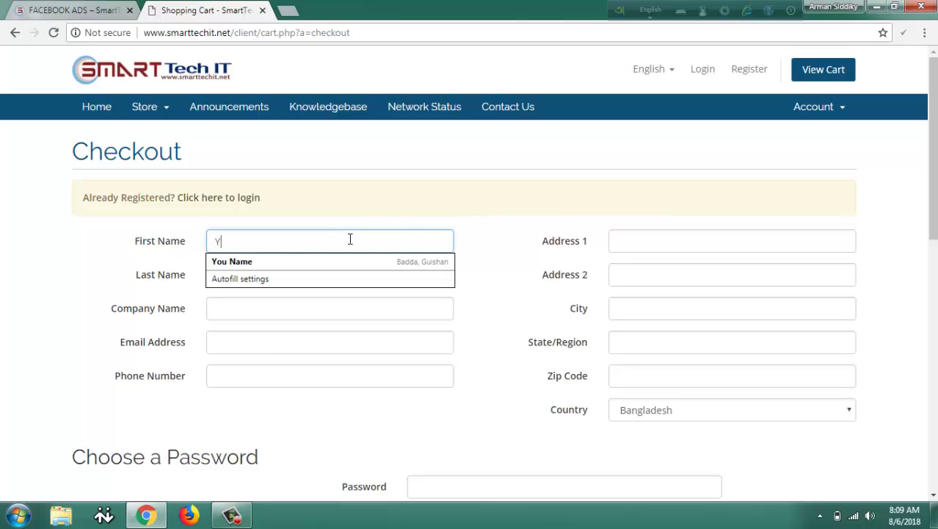
pyautogui.write('Your ')
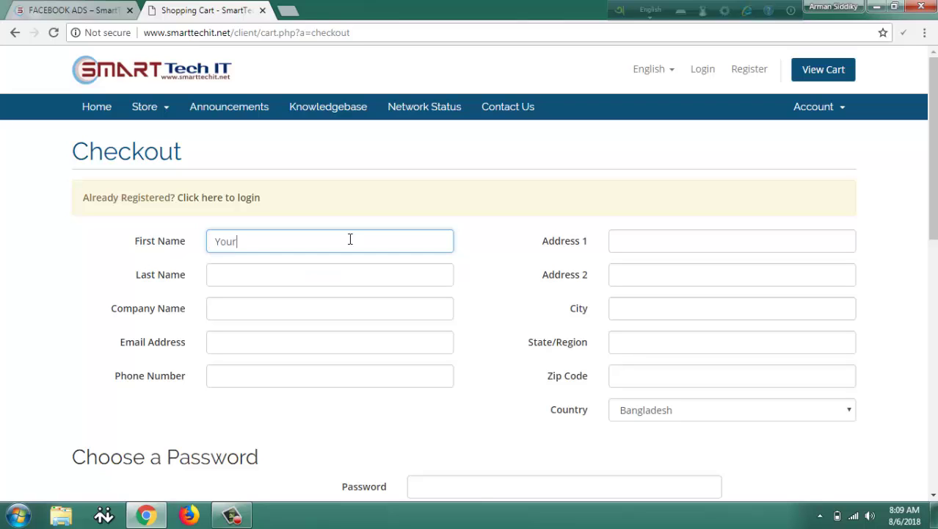
pyautogui.write('first name')
pyautogui.click(342, 273)
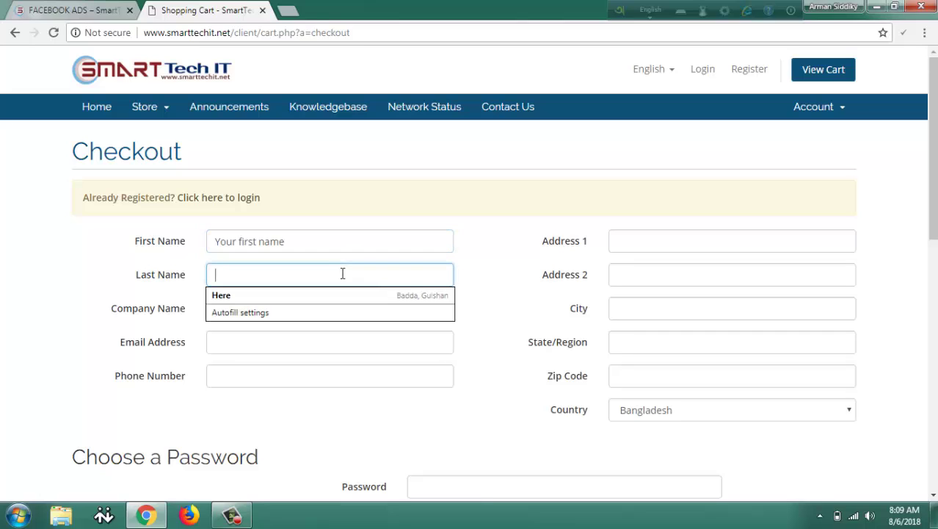
pyautogui.write('Your K')
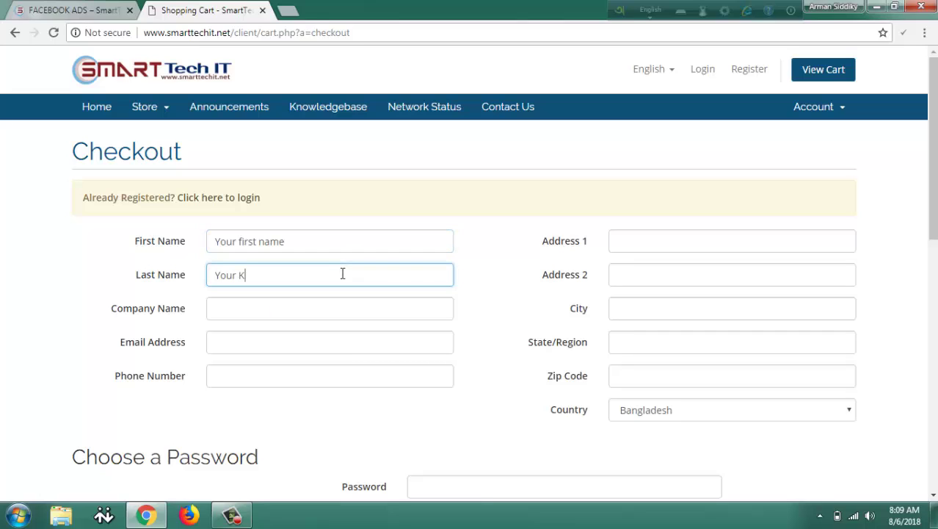
pyautogui.press('BackSpace')
pyautogui.write('Last name')
# Fill in the company name and the contact's e-mail address.
pyautogui.click(296, 308)
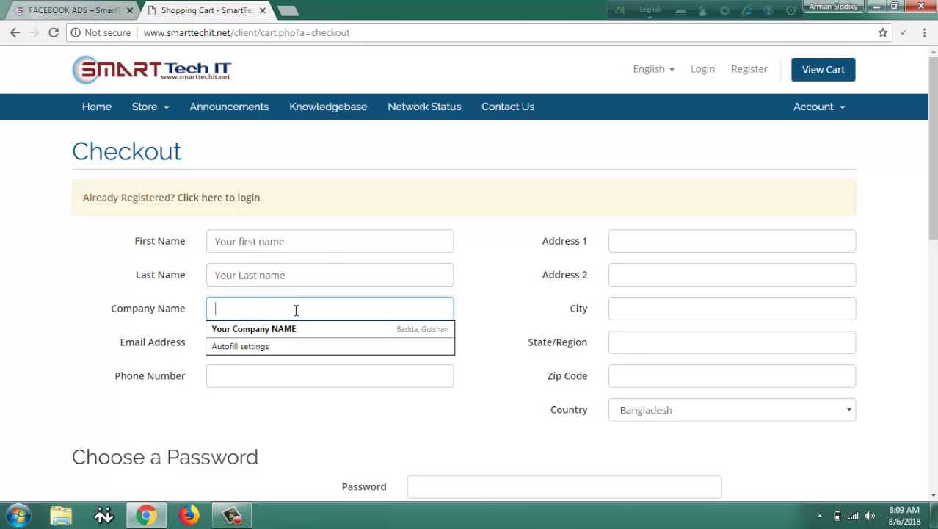
pyautogui.write('Co')
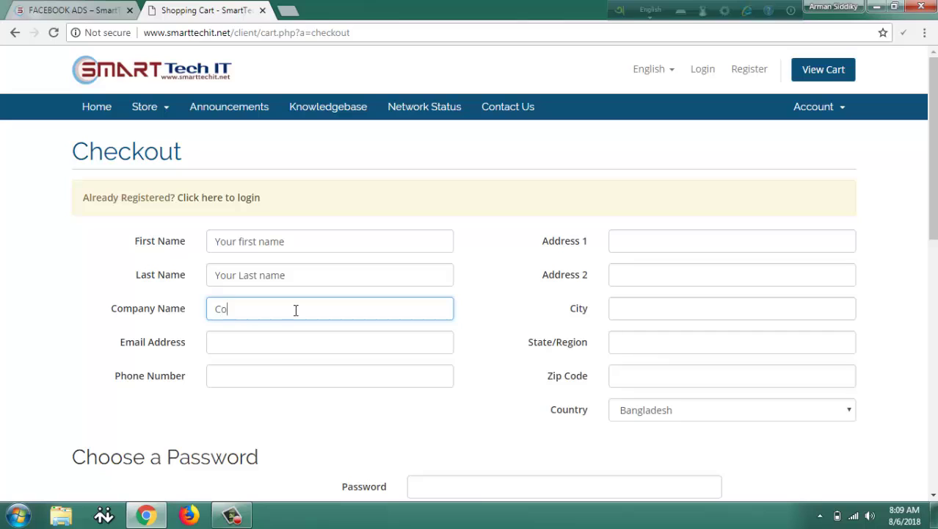
pyautogui.write('mpany name')
pyautogui.click(286, 347)
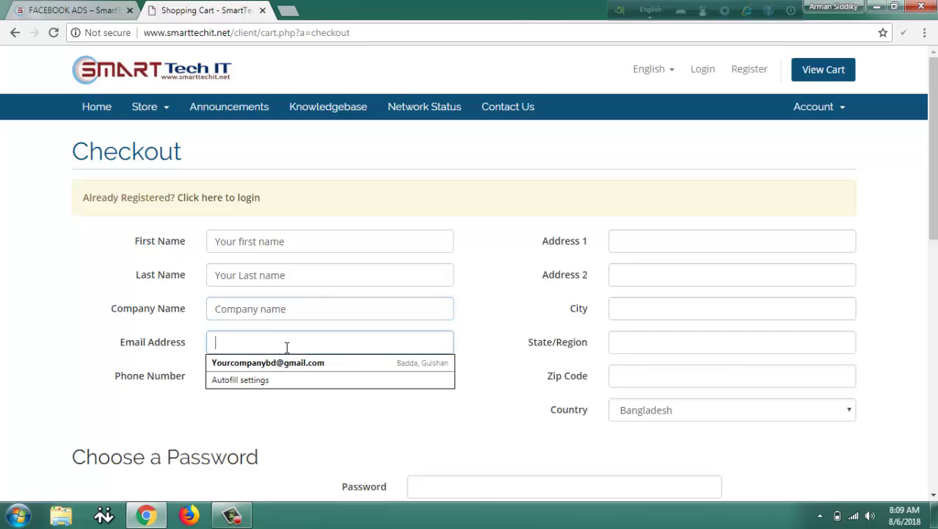
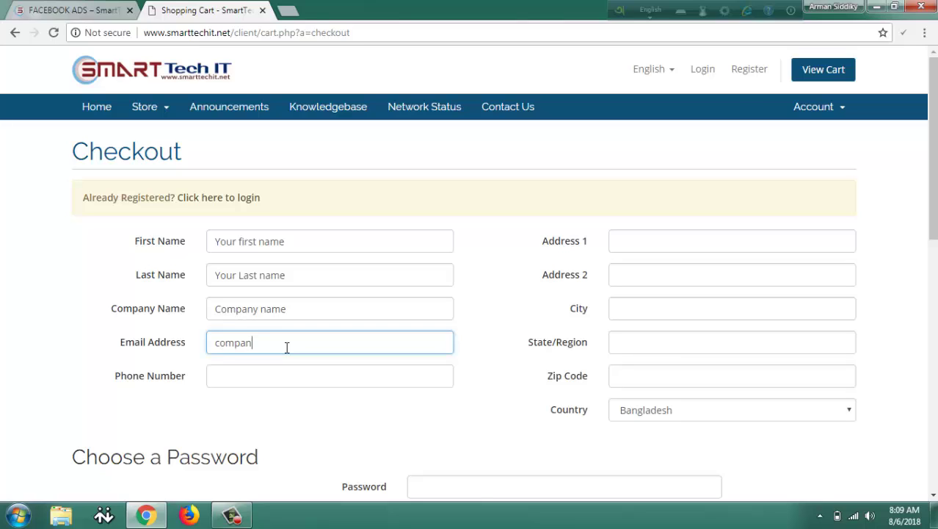
pyautogui.click(294, 376)
# Enter the phone number, both address lines and the city Dhaka.
pyautogui.write('2424242424')
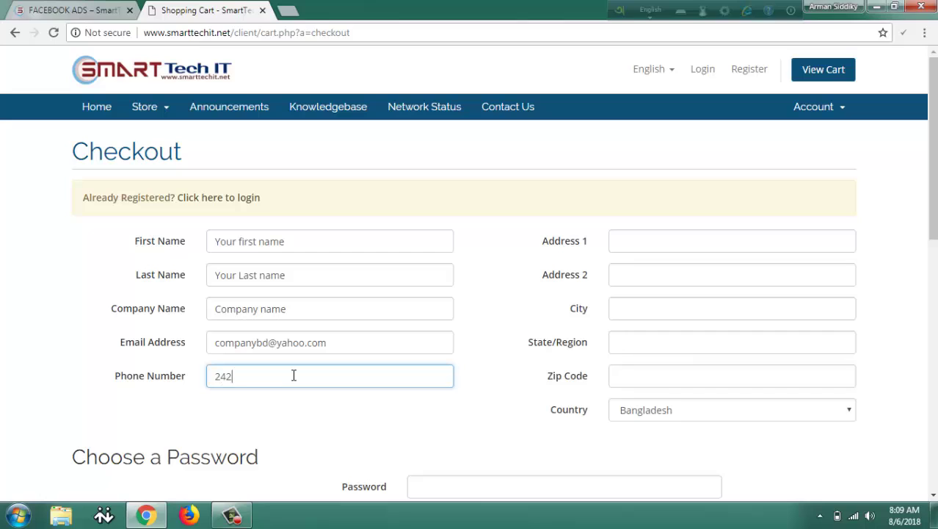
pyautogui.click(701, 245)
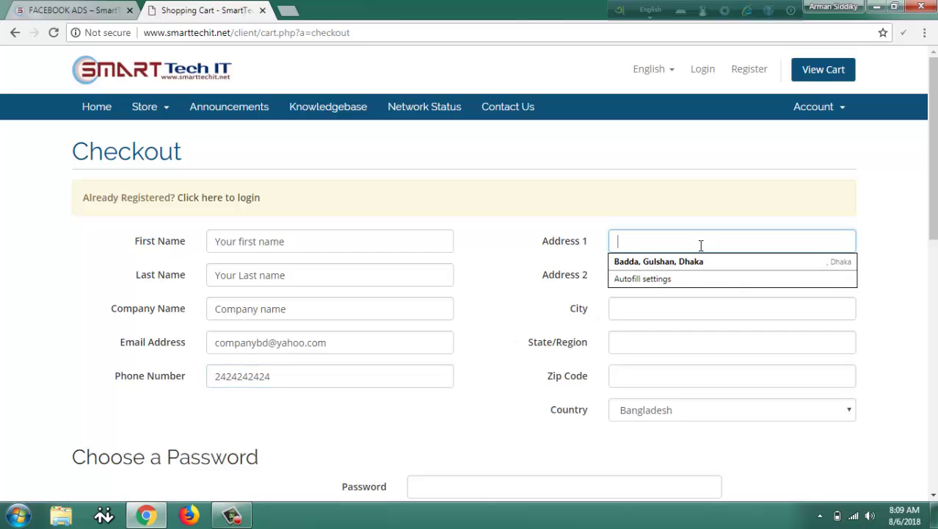
pyautogui.write('Midd')
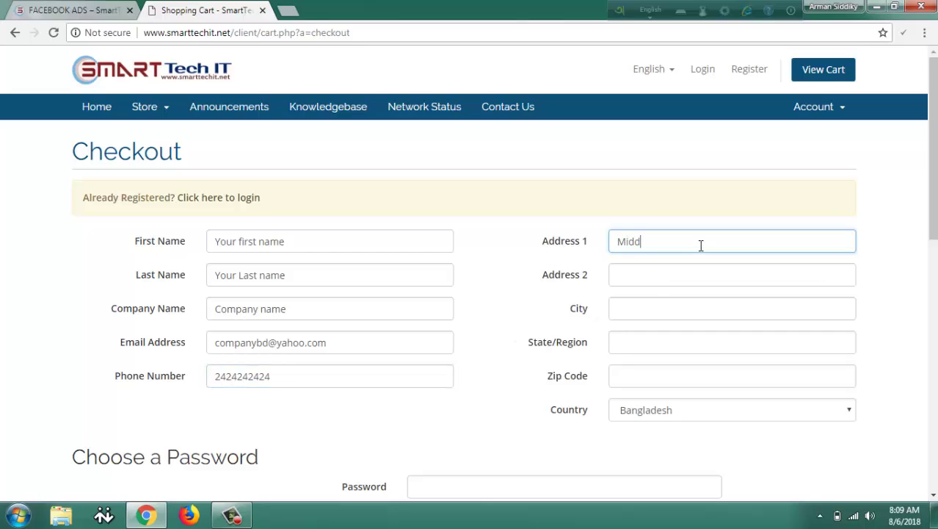
pyautogui.write('ile badda.')
pyautogui.write(' link road')
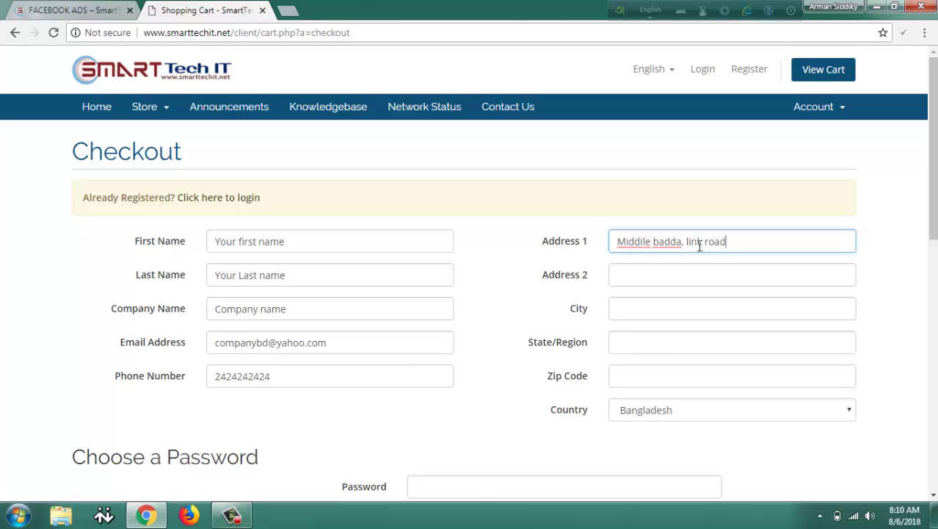
pyautogui.click(699, 267)
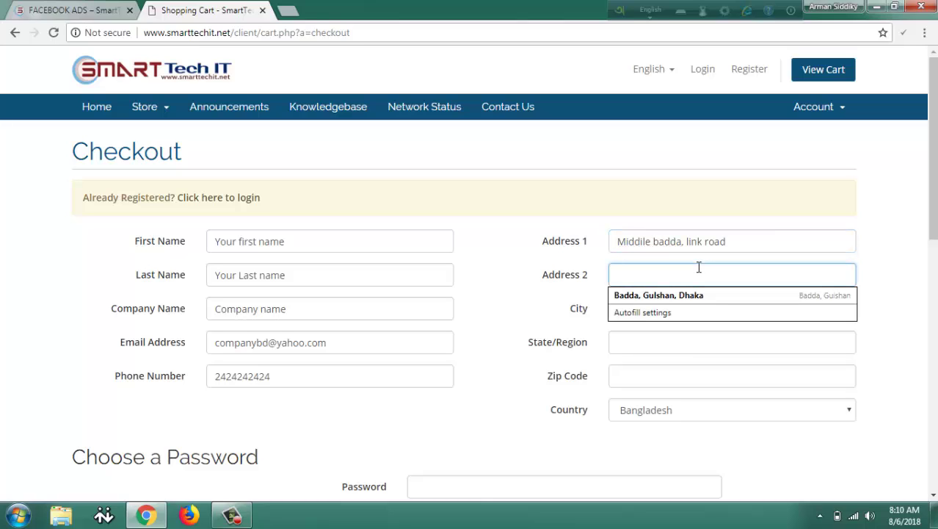
pyautogui.write('gulshan')
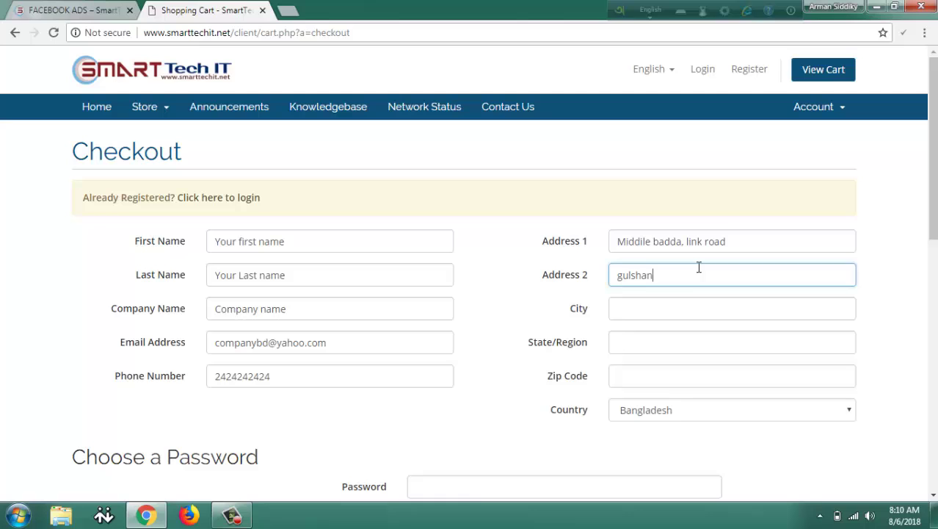
pyautogui.click(683, 315)
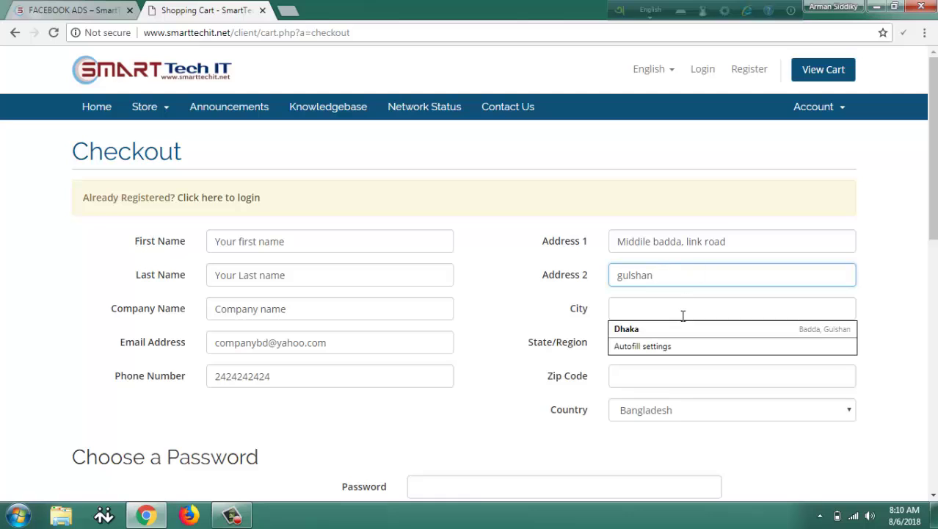
pyautogui.write('dhaka')
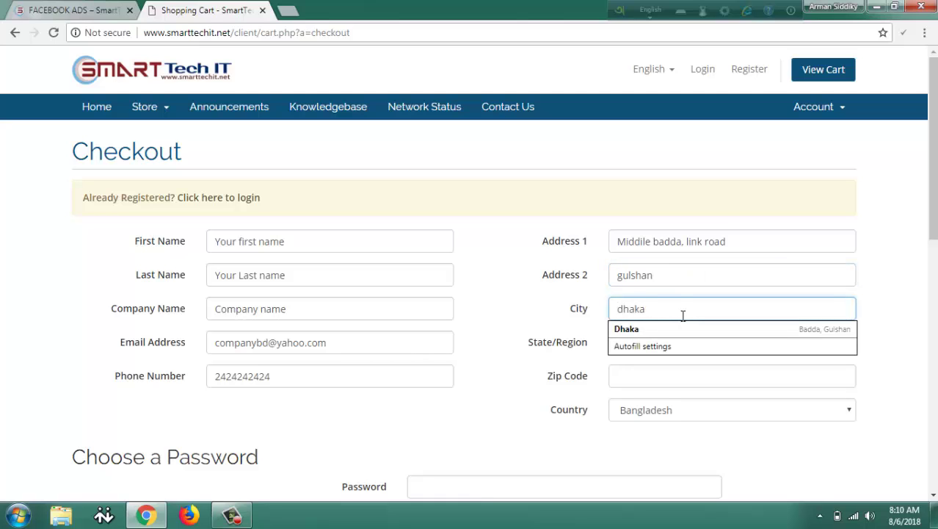
# Fill state and zip from the saved Dhaka entry and set the country to Bangladesh.
pyautogui.click(661, 332)
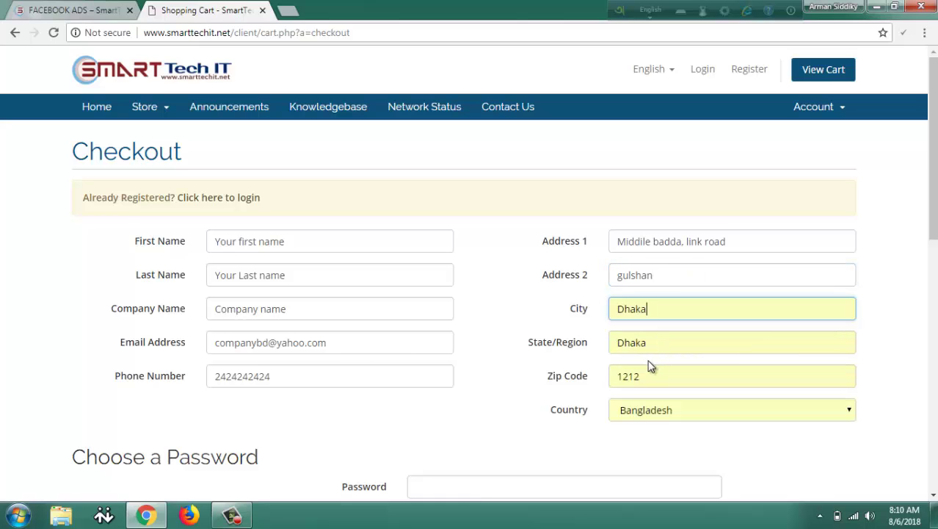
pyautogui.scroll(-1, 647, 353)
pyautogui.click(651, 273)
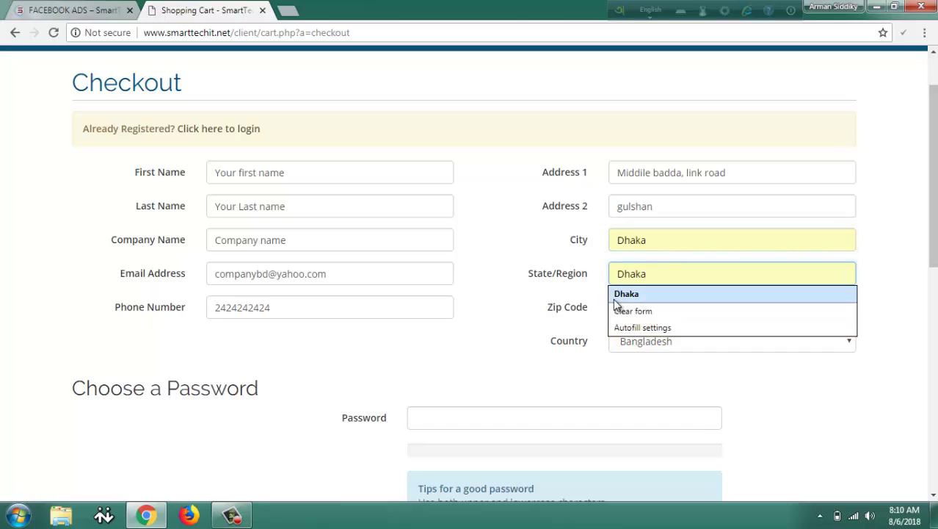
pyautogui.click(623, 300)
pyautogui.click(664, 308)
pyautogui.click(653, 328)
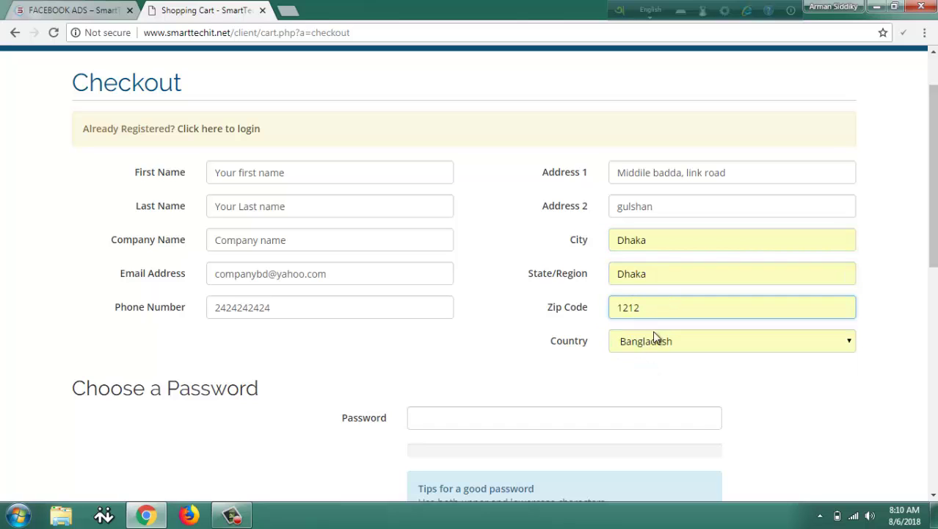
pyautogui.click(655, 341)
pyautogui.click(652, 306)
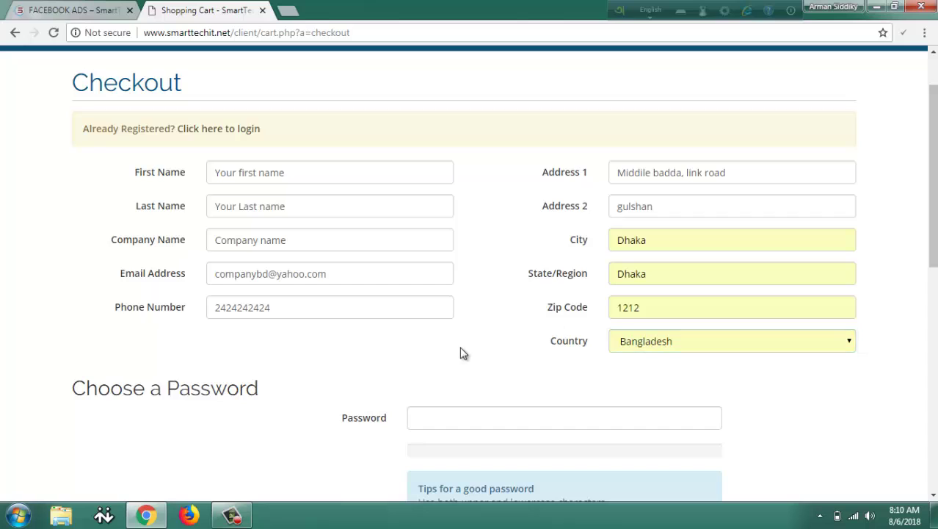
pyautogui.scroll(-2, 462, 345)
# Type the account password and retype it in Confirm Password.
pyautogui.click(474, 282)
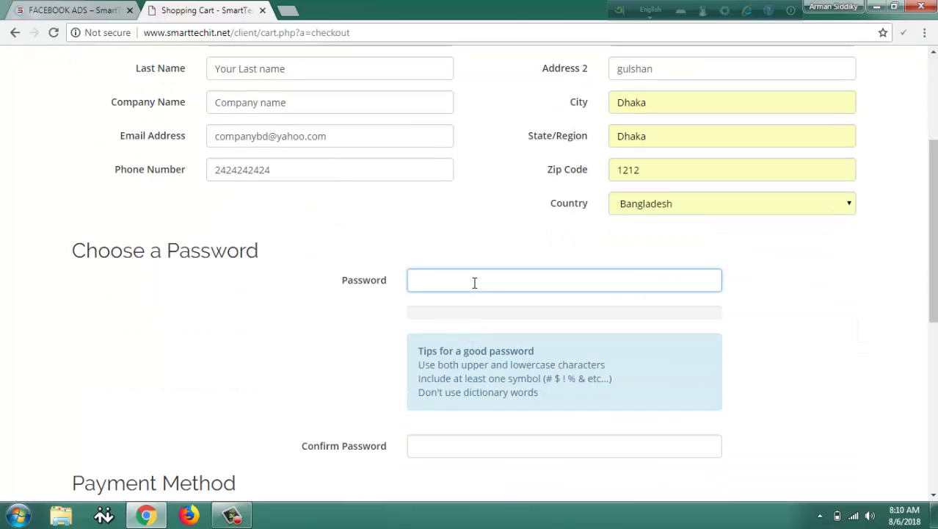
pyautogui.write('123')
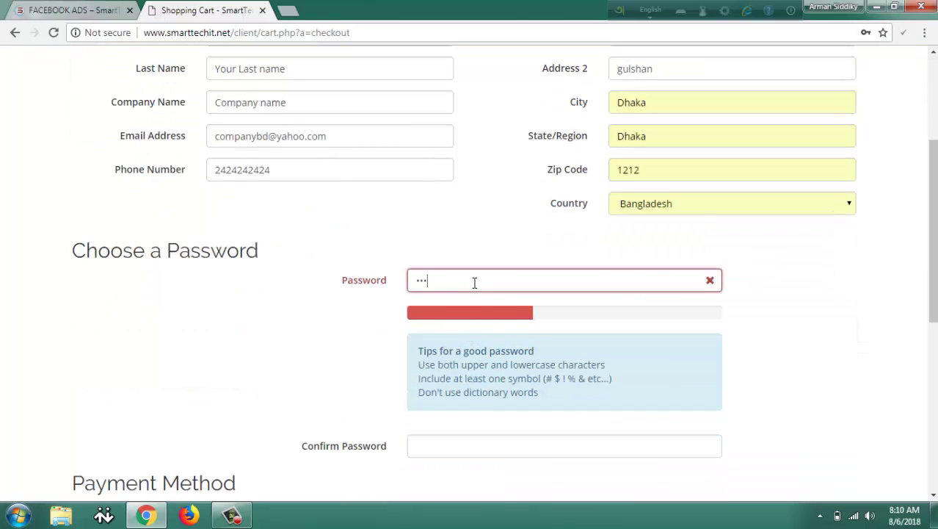
pyautogui.write('456')
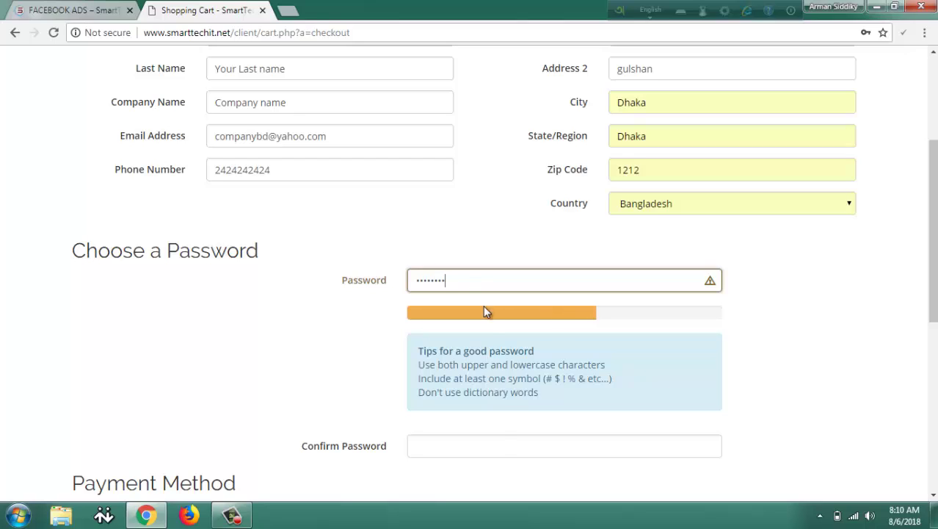
pyautogui.click(501, 451)
pyautogui.write('12345')
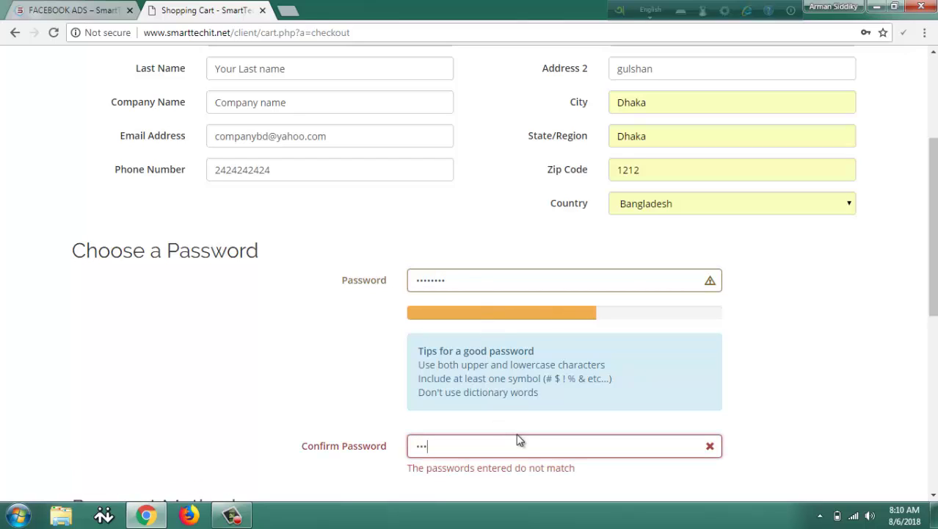
pyautogui.write('78')
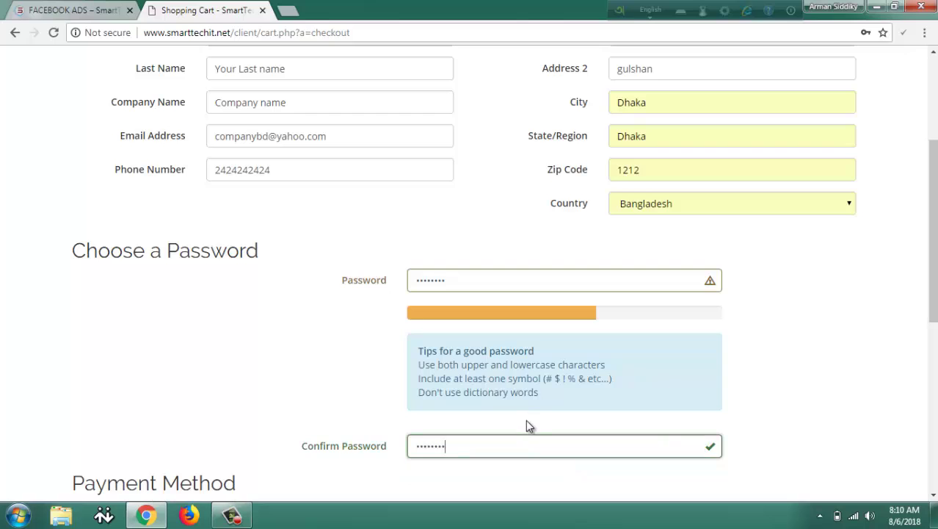
pyautogui.scroll(-2, 523, 418)
# Choose bKash, add the note 'please complete my ads.', and complete the order.
pyautogui.scroll(-2, 509, 415)
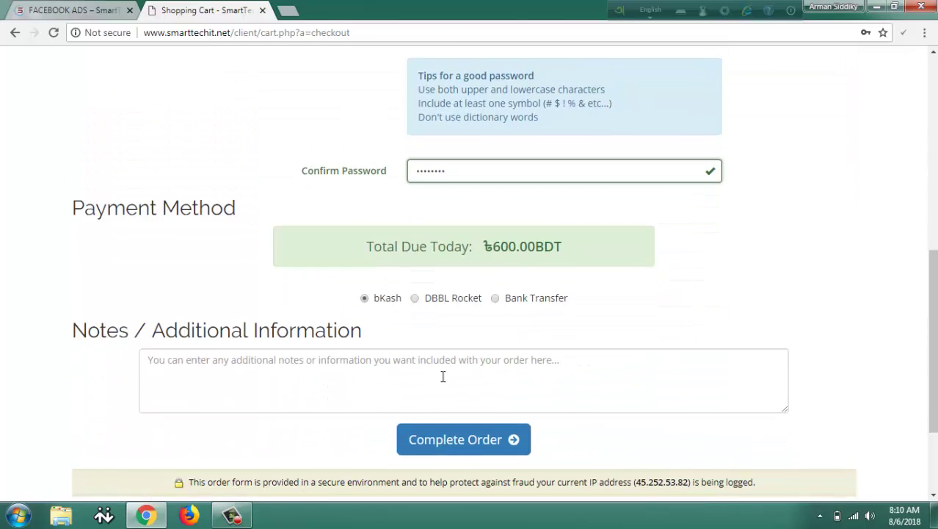
pyautogui.click(387, 297)
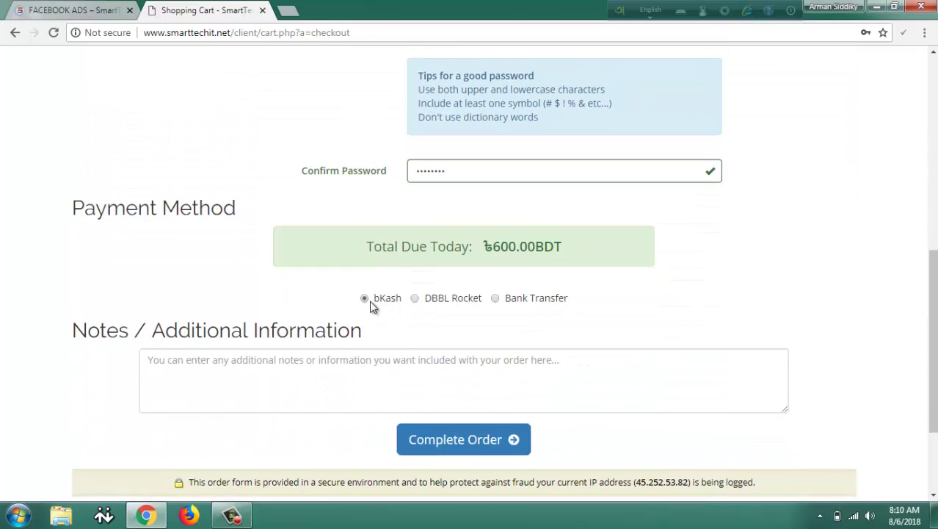
pyautogui.click(376, 362)
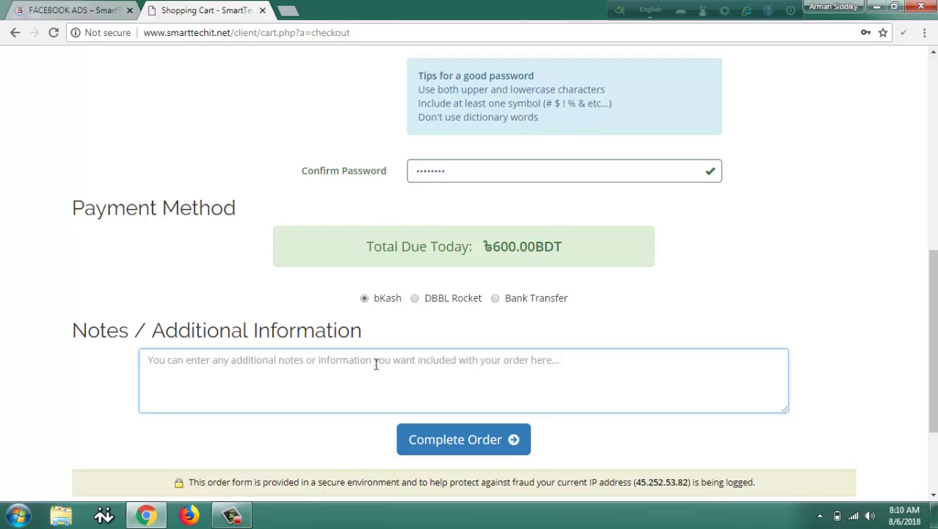
pyautogui.write('please')
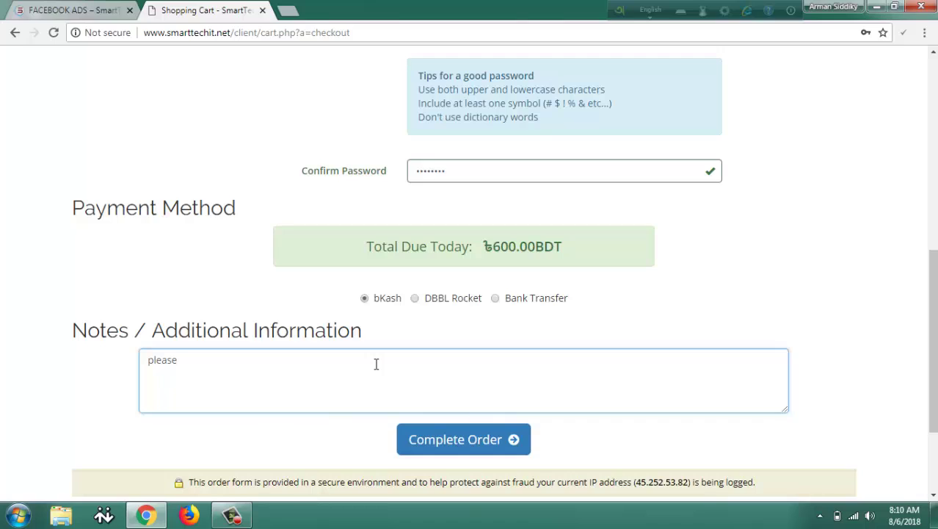
pyautogui.write(' complete my ads')
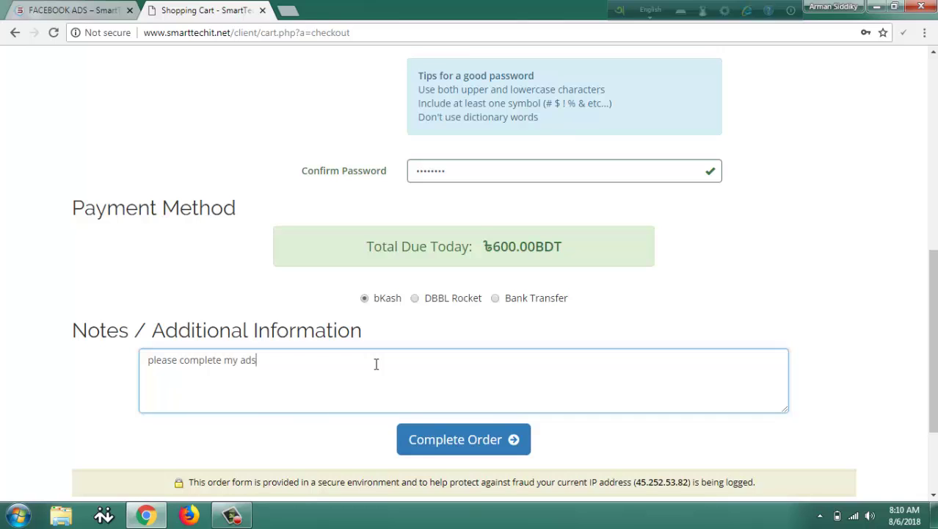
pyautogui.write('.')
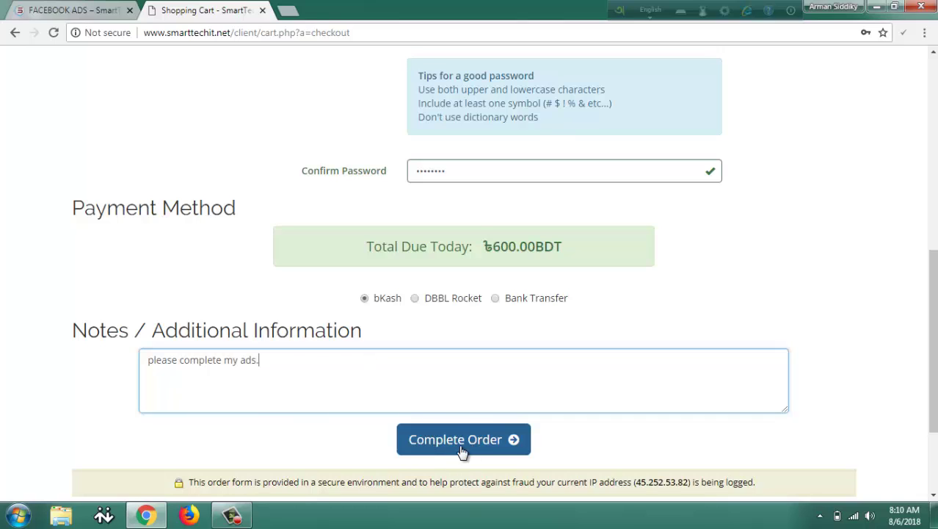
pyautogui.click(476, 450)
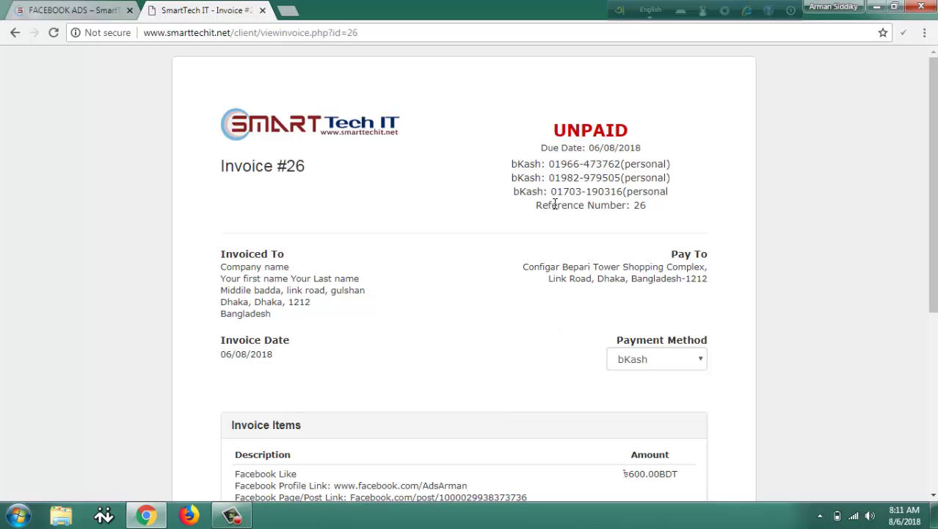
# Change invoice #26's payment method to DBBL Rocket, then to Bank Transfer.
pyautogui.moveTo(617, 344); pyautogui.dragTo(713, 345)
pyautogui.click(677, 365)
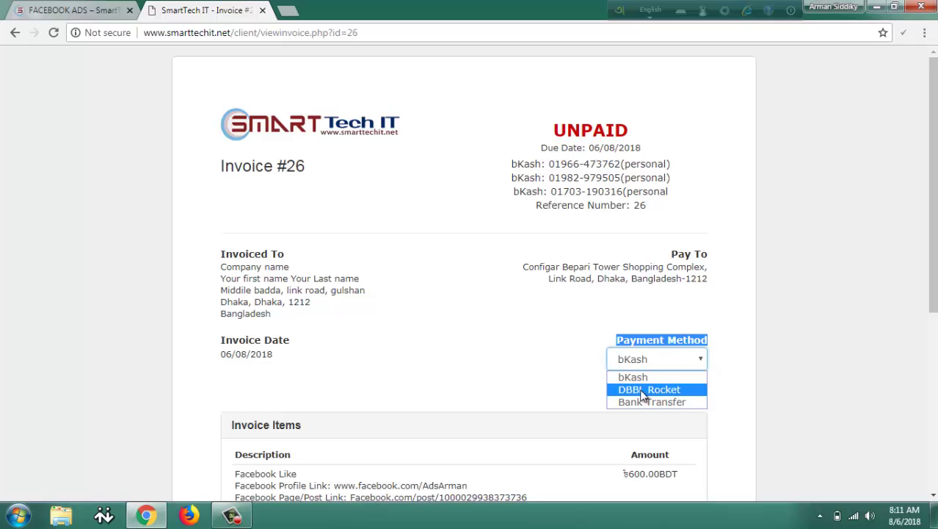
pyautogui.click(649, 390)
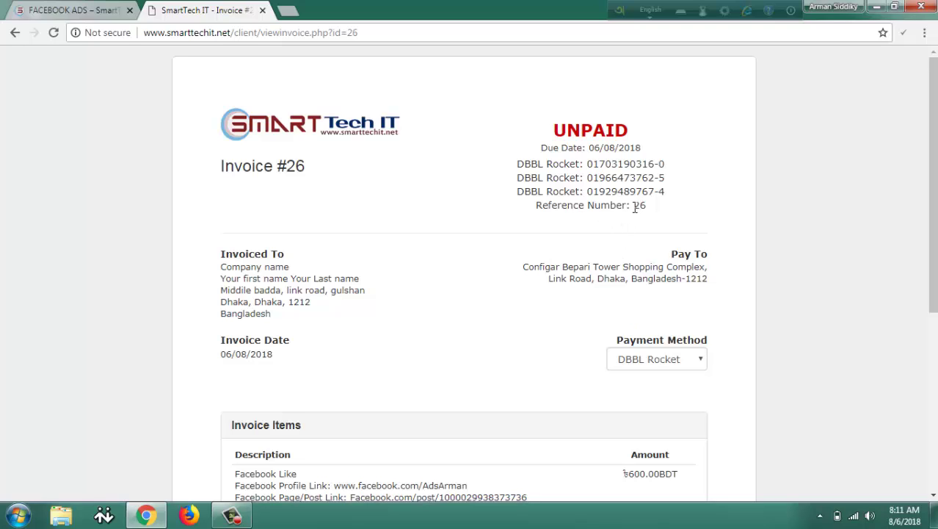
pyautogui.moveTo(635, 206); pyautogui.dragTo(651, 213)
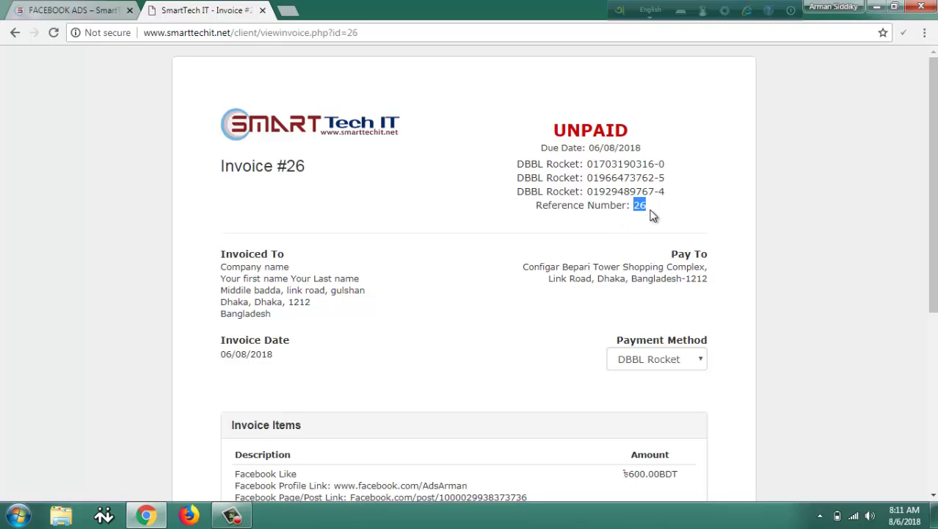
pyautogui.click(685, 357)
pyautogui.click(677, 401)
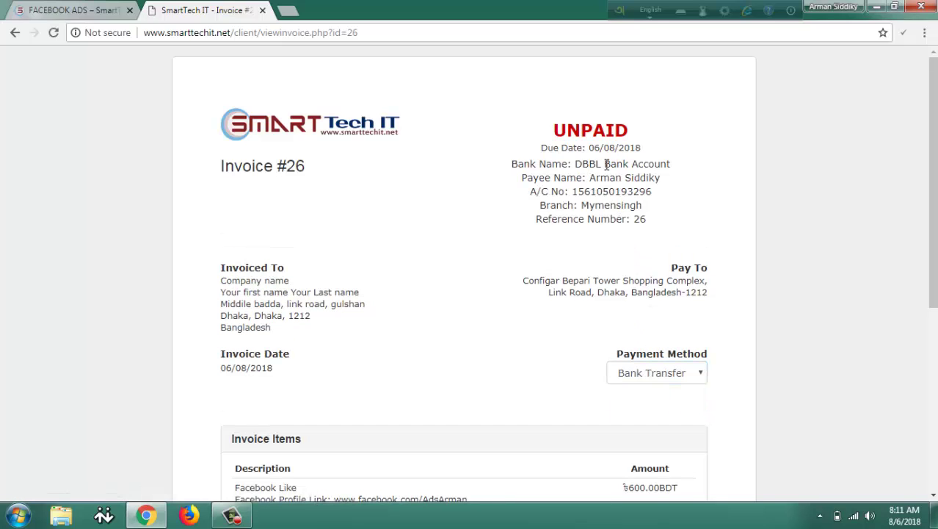
# Review the payee, bank account and reference 26 details, then return to the Client Area.
pyautogui.moveTo(591, 178); pyautogui.dragTo(664, 186)
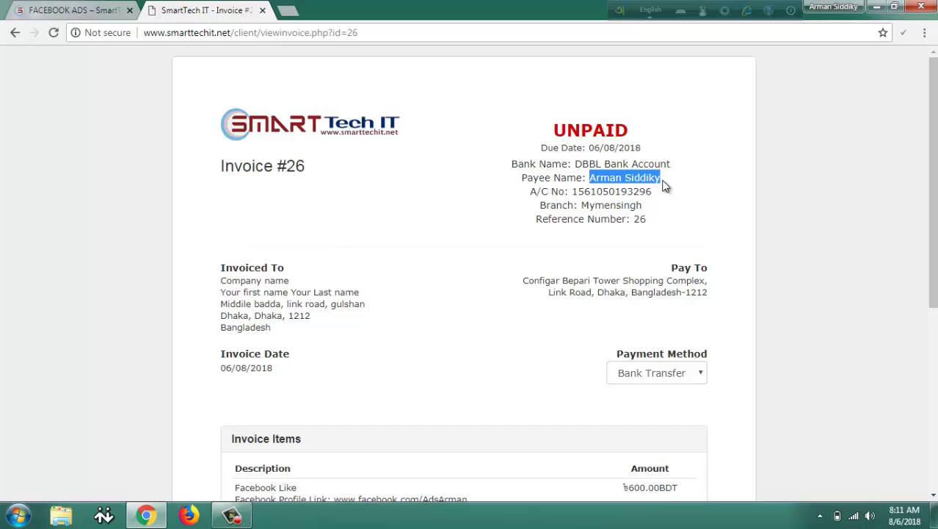
pyautogui.click(656, 184)
pyautogui.moveTo(575, 191); pyautogui.dragTo(658, 197)
pyautogui.click(637, 199)
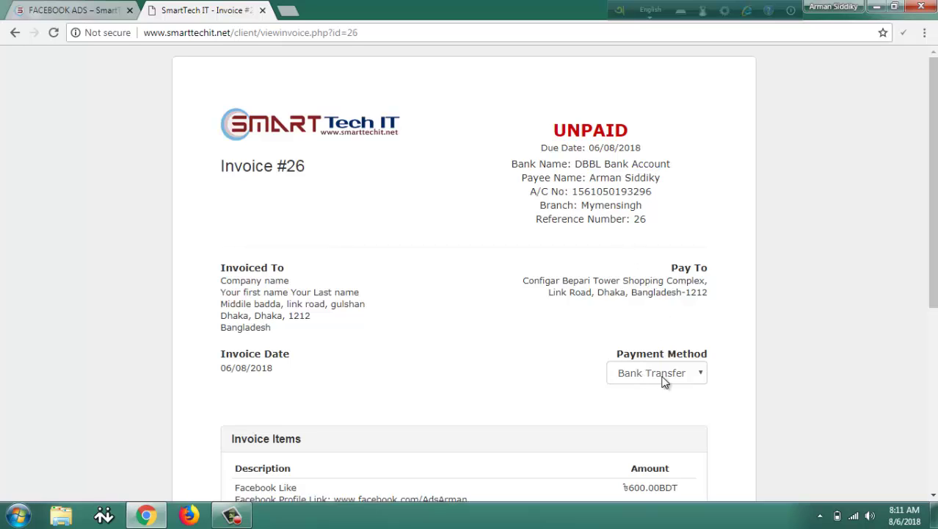
pyautogui.moveTo(635, 220); pyautogui.dragTo(656, 223)
pyautogui.click(652, 223)
pyautogui.scroll(-3, 439, 127)
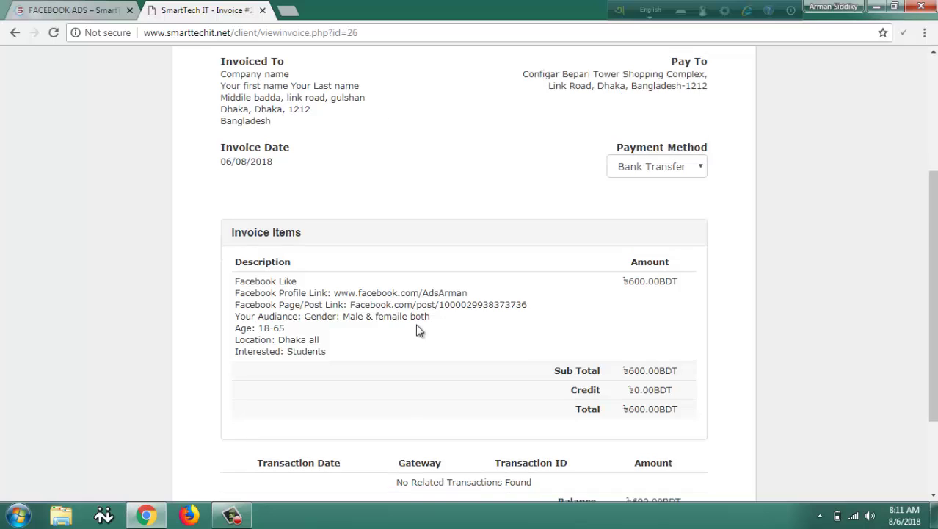
pyautogui.scroll(-2, 420, 329)
pyautogui.click(467, 493)
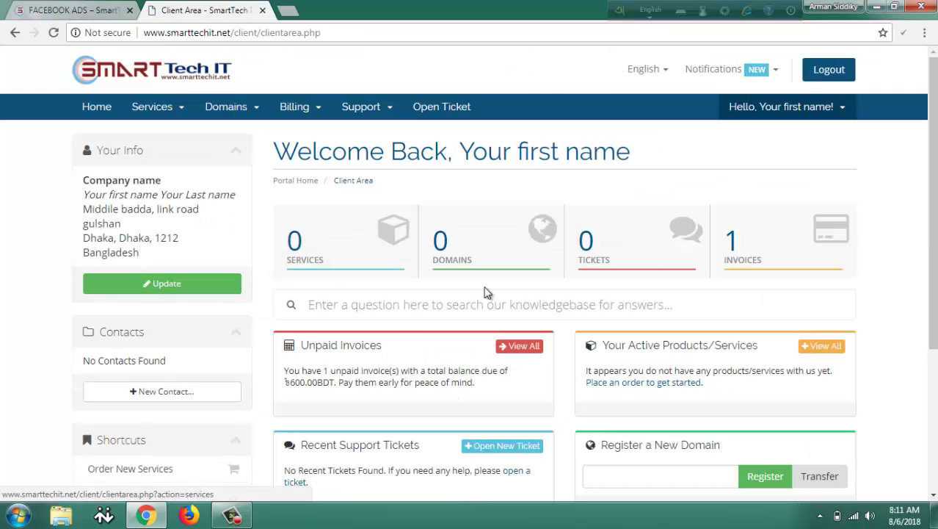
# Open My Invoices from the dashboard and open unpaid invoice 26.
pyautogui.click(756, 255)
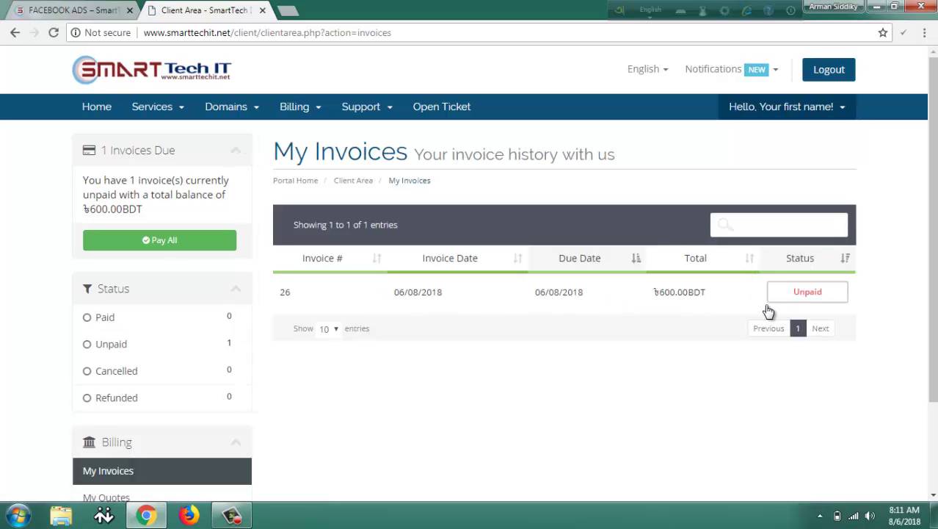
pyautogui.click(667, 300)
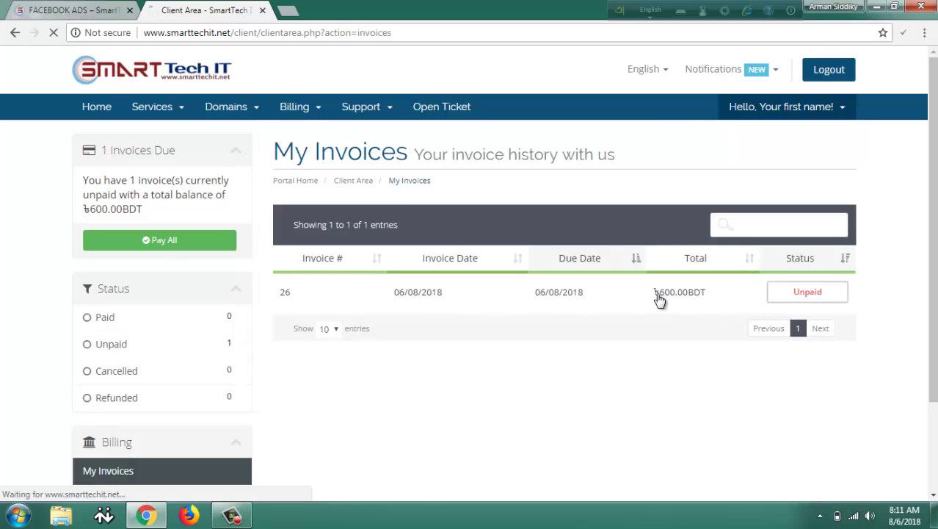
pyautogui.scroll(-5, 658, 292)
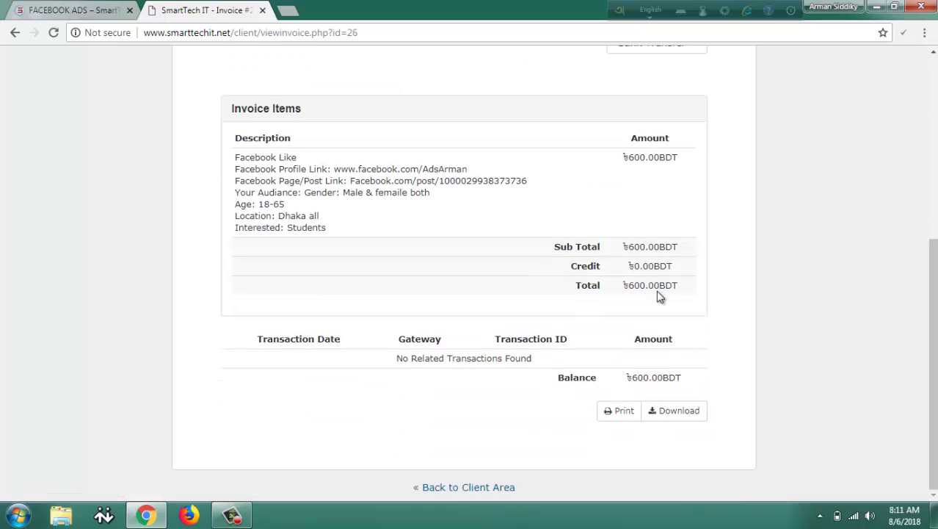